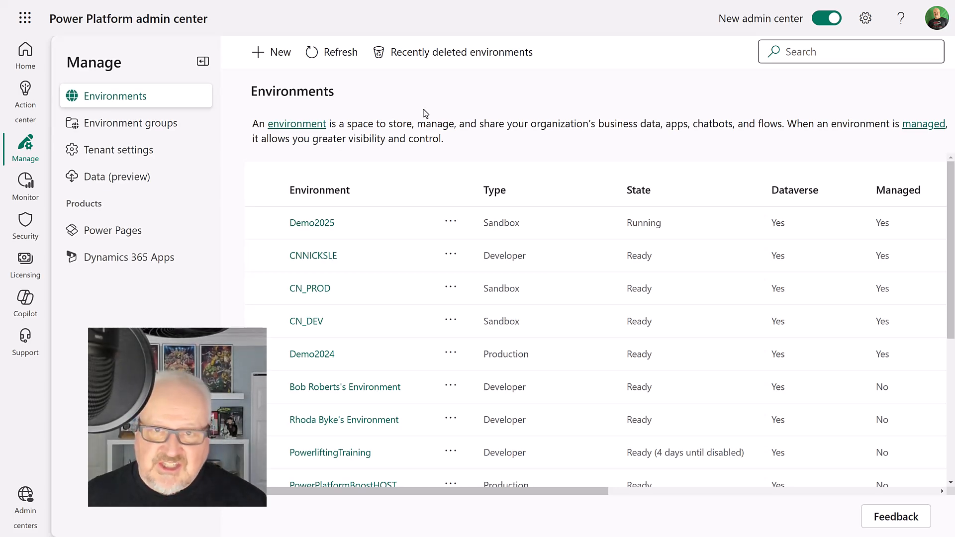
- Start a new environment and name it PlanDesignerDemo
{"action": "left_click", "coordinate": [284, 57]}
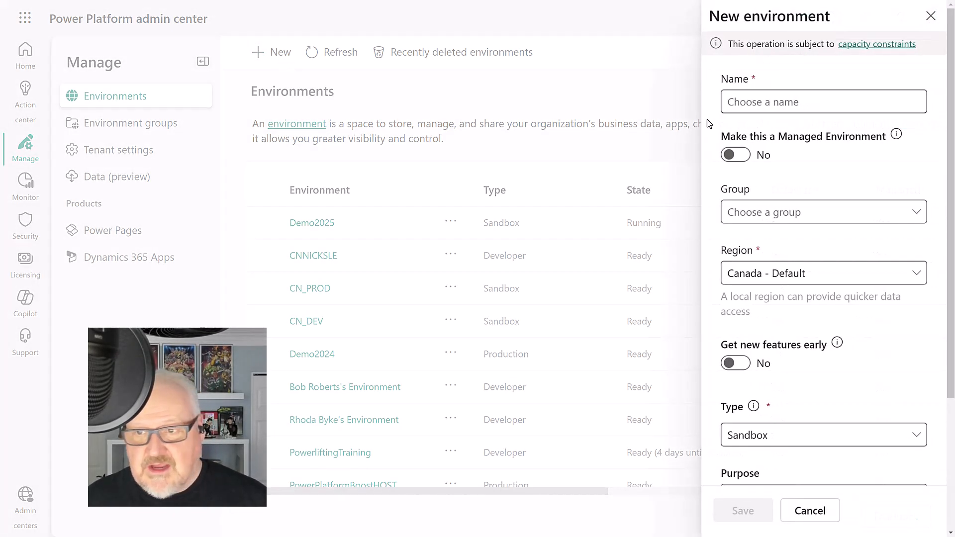
{"action": "left_click", "coordinate": [760, 101]}
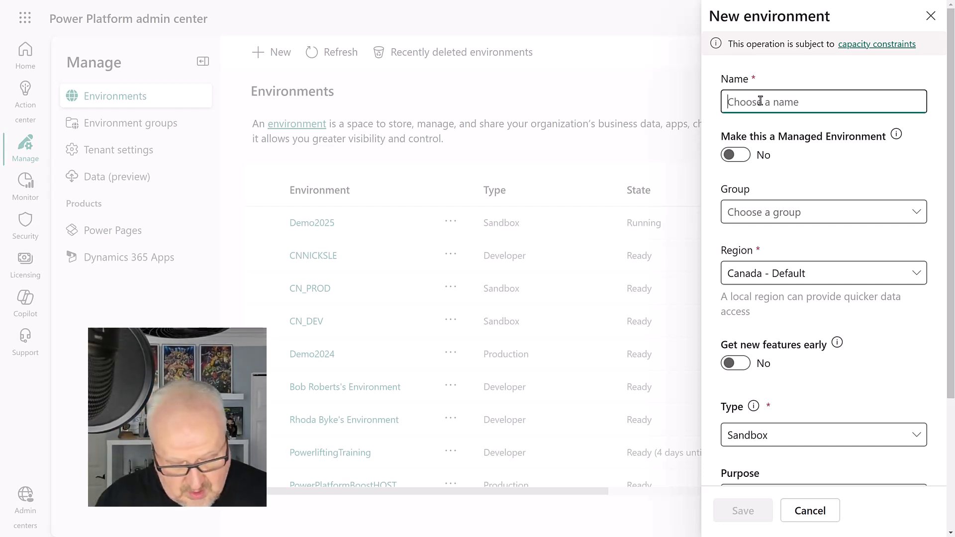
{"action": "type", "text": "PlanDes"}
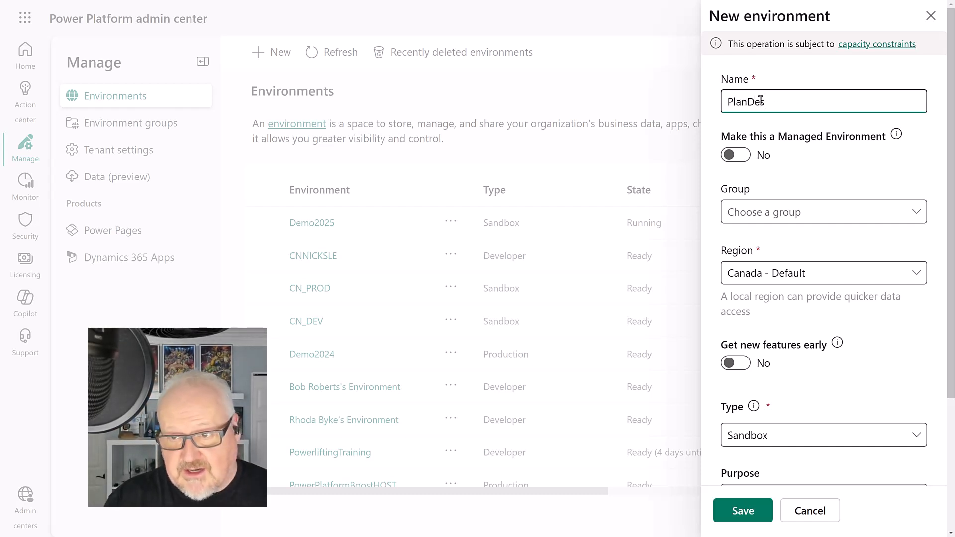
{"action": "type", "text": "inger"}
{"action": "key", "text": "BackSpace"}
{"action": "key", "text": "BackSpace"}
{"action": "key", "text": "BackSpace"}
{"action": "key", "text": "BackSpace"}
{"action": "key", "text": "BackSpace"}
{"action": "type", "text": "ig"}
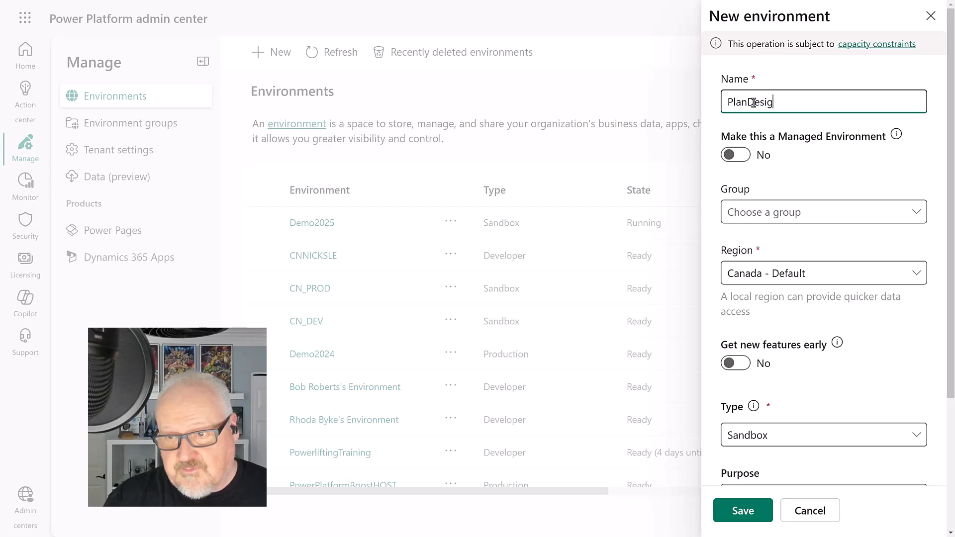
{"action": "type", "text": "nerDemo"}
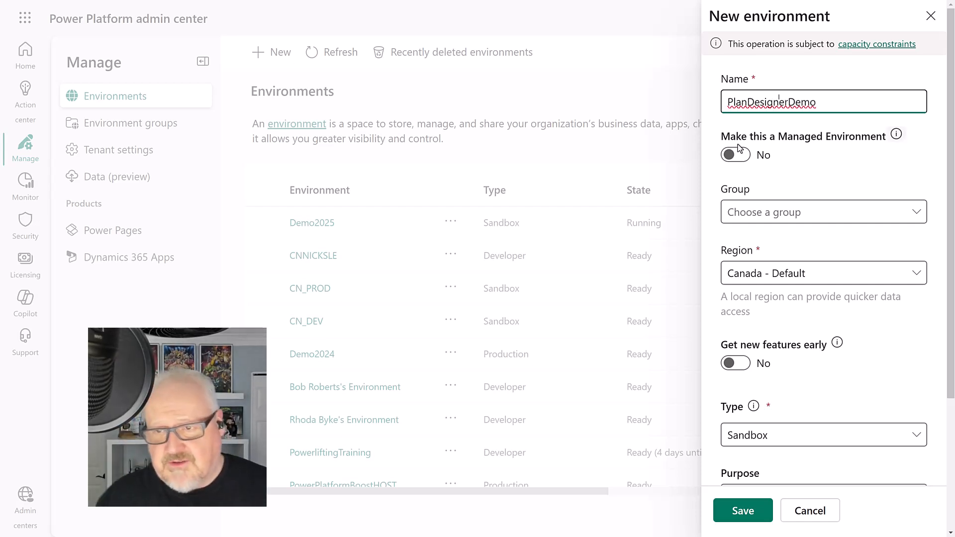
- Assign the new environment to the Demos group and set its region to United States
{"action": "left_click", "coordinate": [791, 212]}
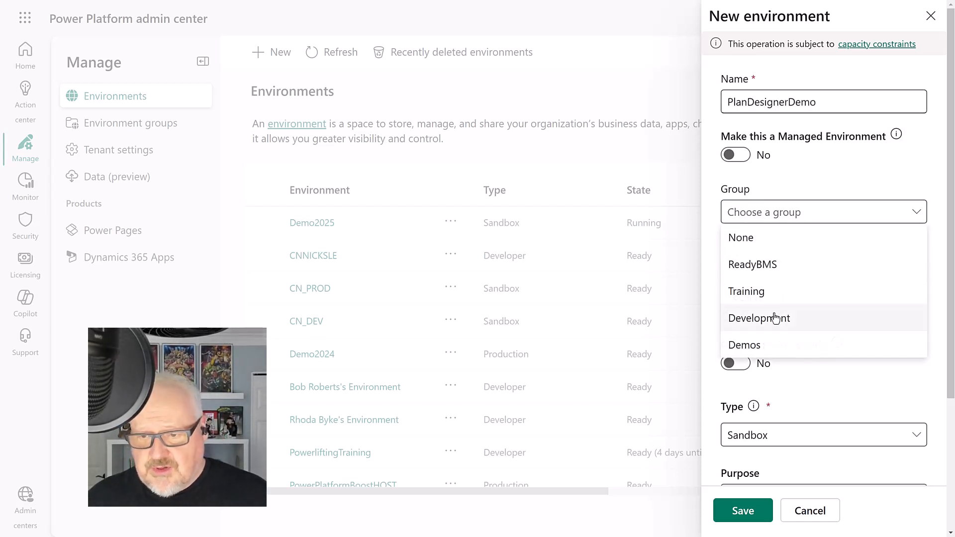
{"action": "left_click", "coordinate": [757, 343]}
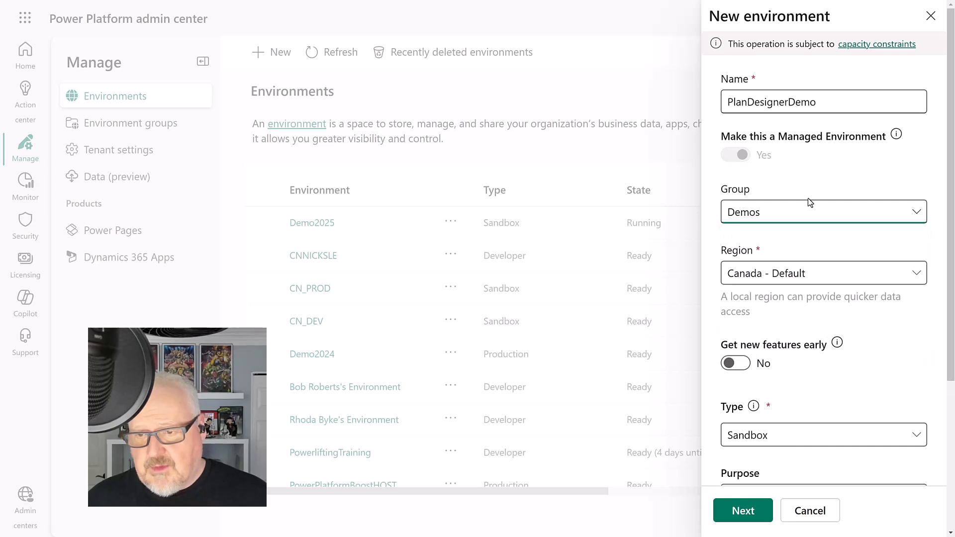
{"action": "left_click", "coordinate": [794, 276]}
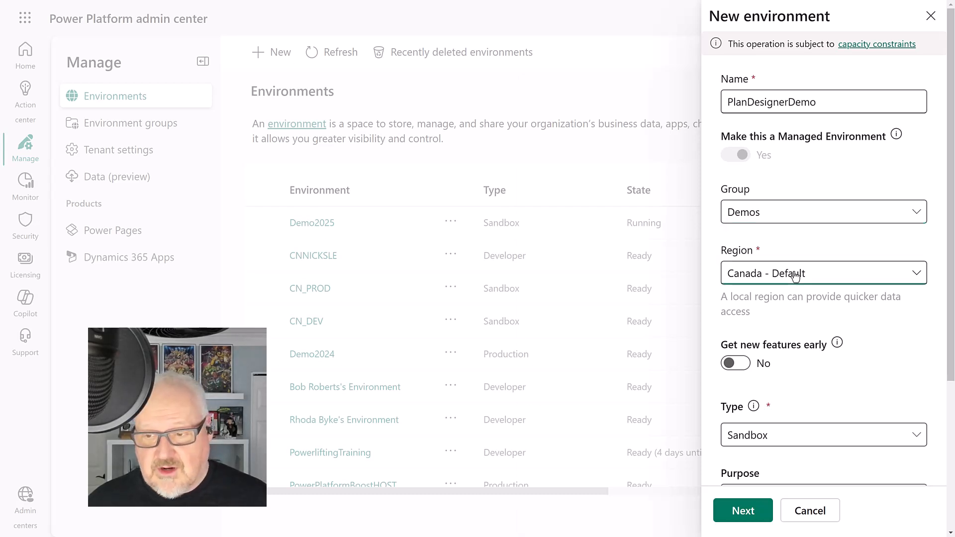
{"action": "left_click", "coordinate": [610, 99]}
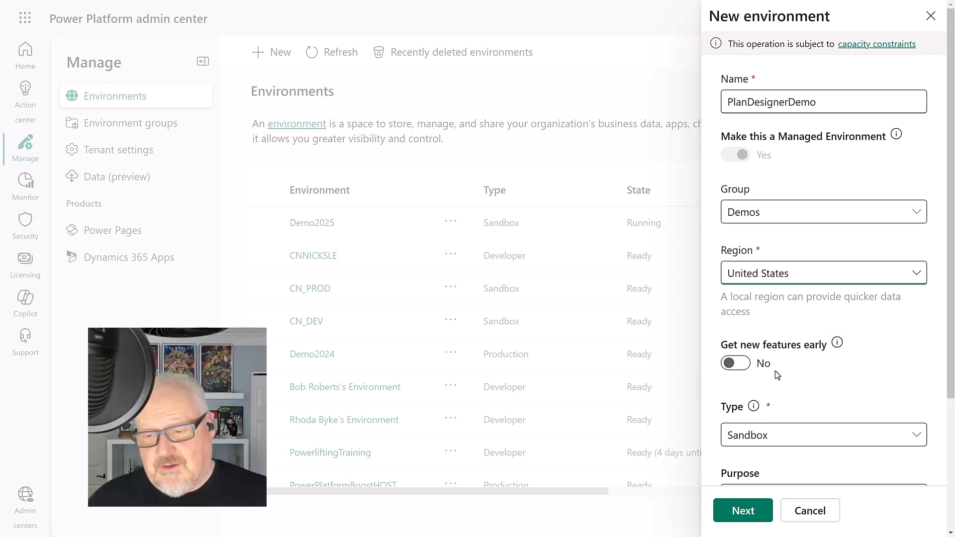
- Enable early access to new features for the Sandbox environment and proceed to its Dataverse settings
{"action": "left_click", "coordinate": [838, 344]}
{"action": "left_click", "coordinate": [869, 353]}
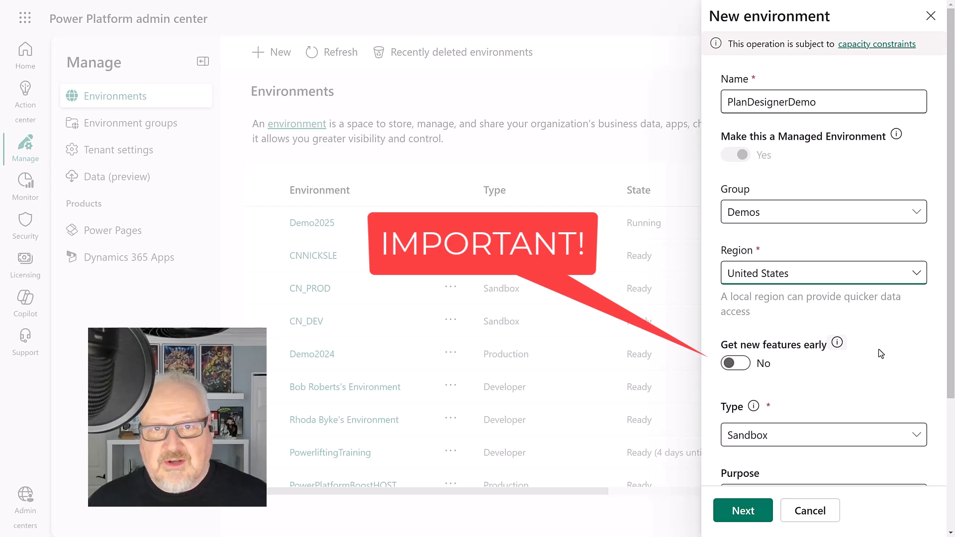
{"action": "left_click", "coordinate": [737, 364]}
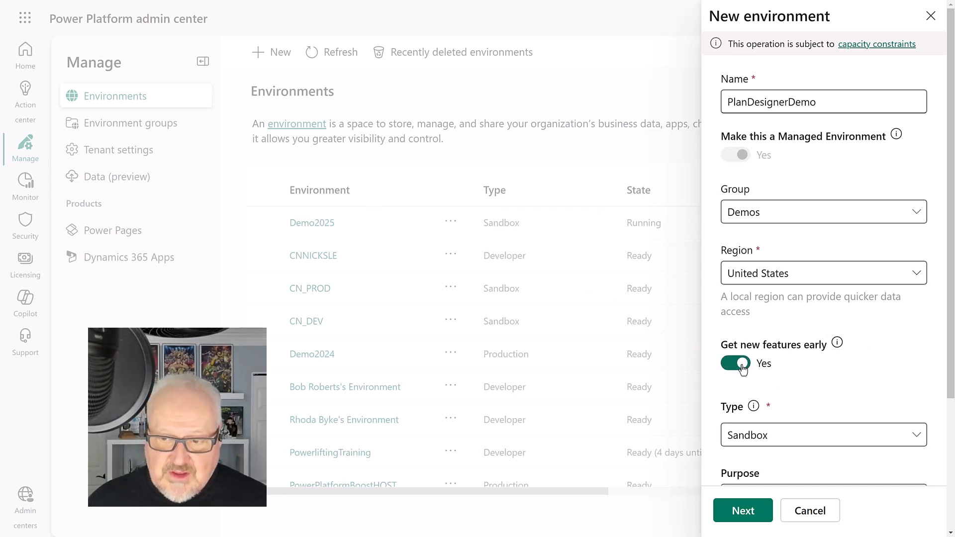
{"action": "scroll", "coordinate": [797, 364], "scroll_direction": "down", "scroll_amount": 2}
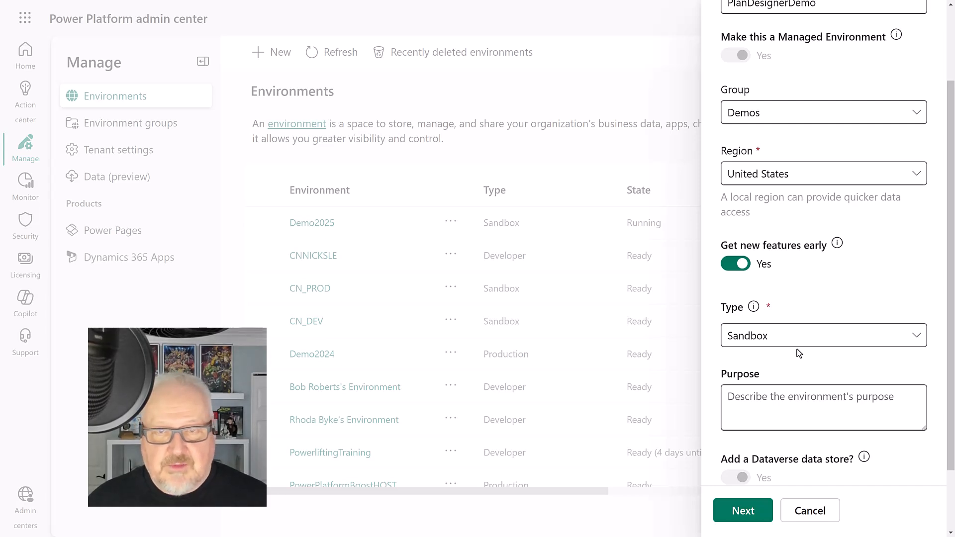
{"action": "scroll", "coordinate": [794, 342], "scroll_direction": "down", "scroll_amount": 1}
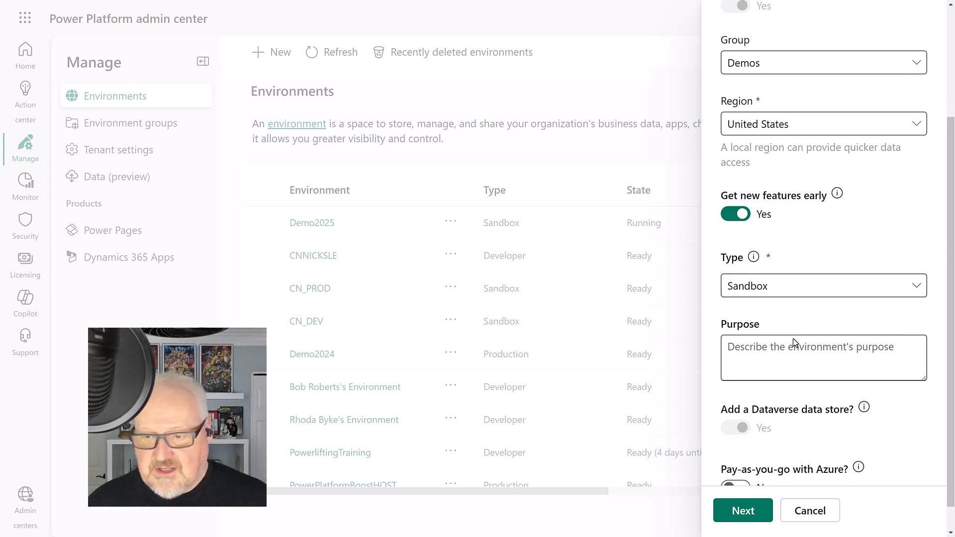
{"action": "scroll", "coordinate": [792, 338], "scroll_direction": "down", "scroll_amount": 1}
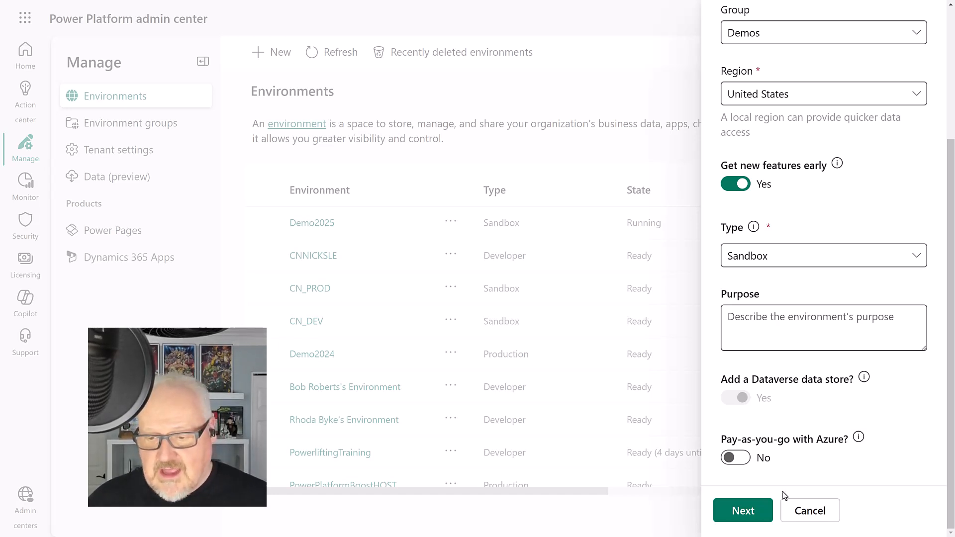
{"action": "left_click", "coordinate": [744, 514]}
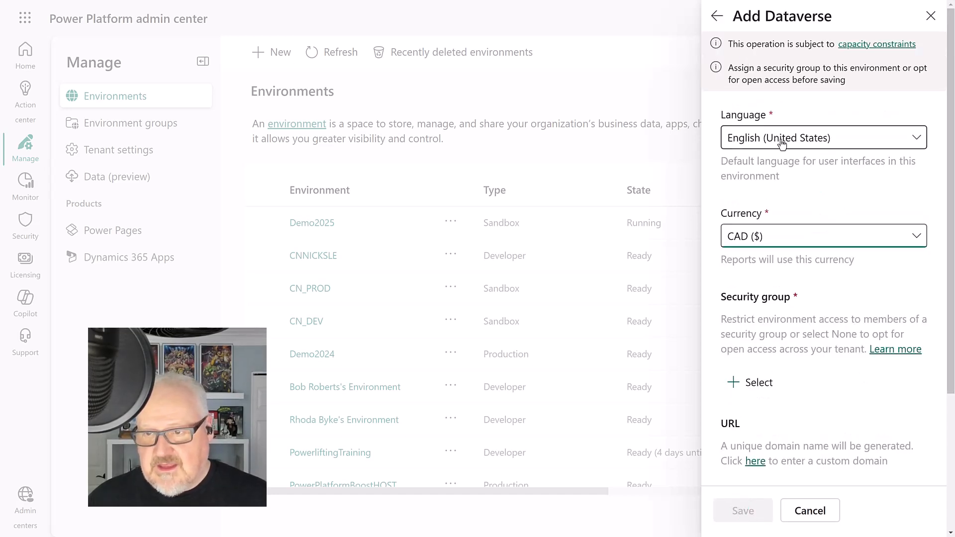
- Set the Dataverse security group to None for open access, and save the new environment
{"action": "left_click", "coordinate": [746, 382]}
{"action": "left_click", "coordinate": [835, 206]}
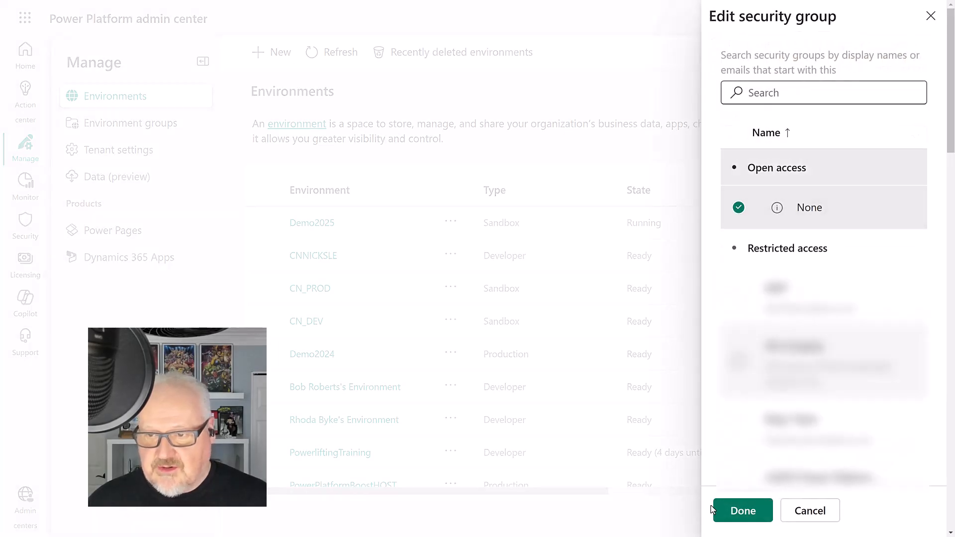
{"action": "left_click", "coordinate": [740, 511]}
{"action": "scroll", "coordinate": [814, 353], "scroll_direction": "down", "scroll_amount": 2}
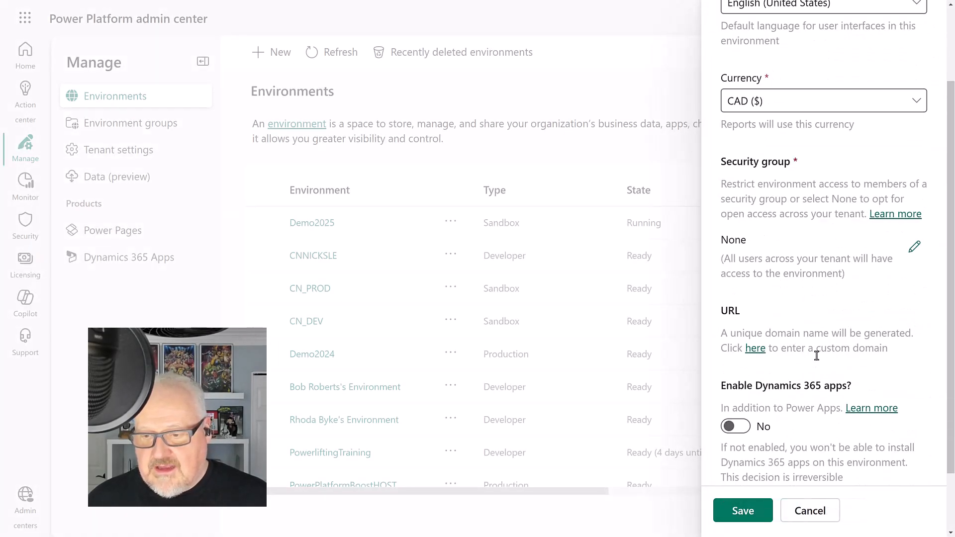
{"action": "scroll", "coordinate": [760, 382], "scroll_direction": "down", "scroll_amount": 2}
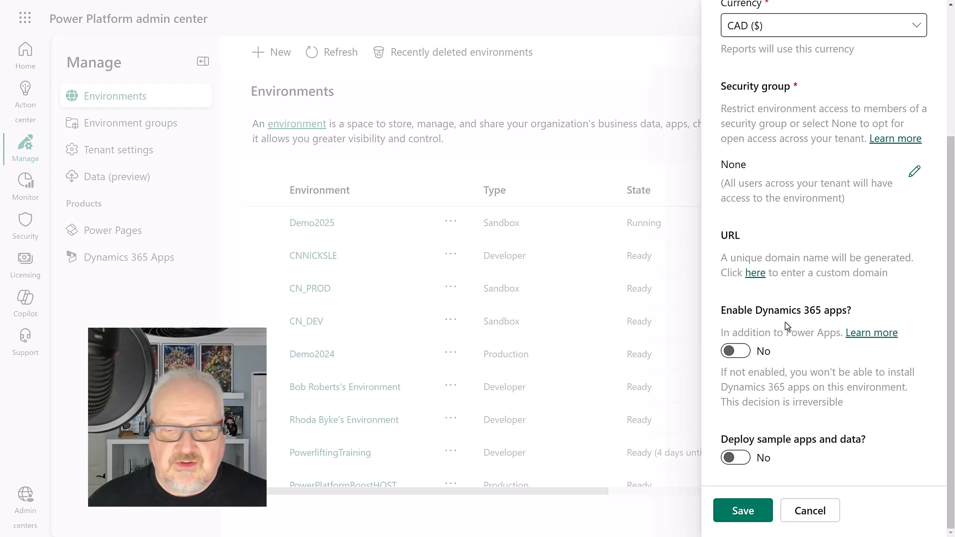
{"action": "left_click", "coordinate": [747, 513]}
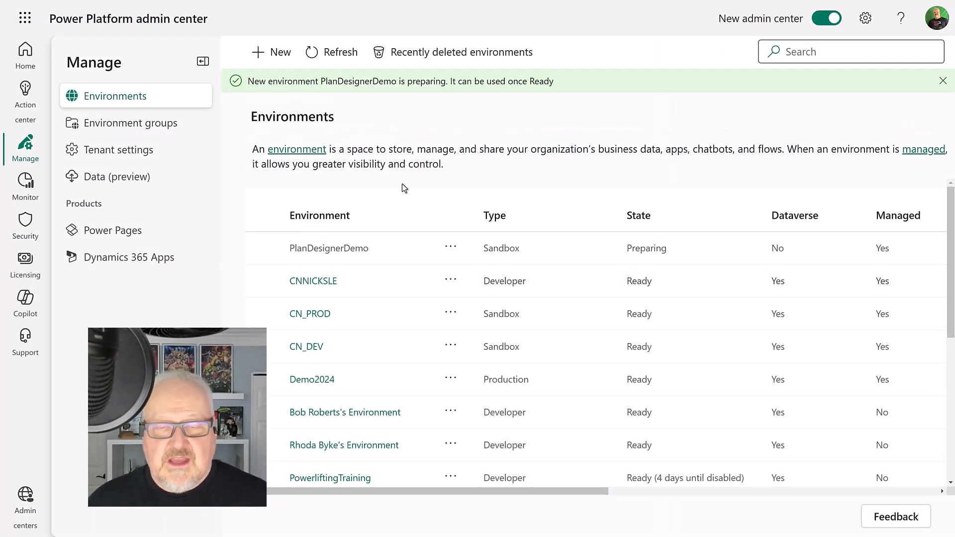
{"action": "left_click", "coordinate": [337, 56]}
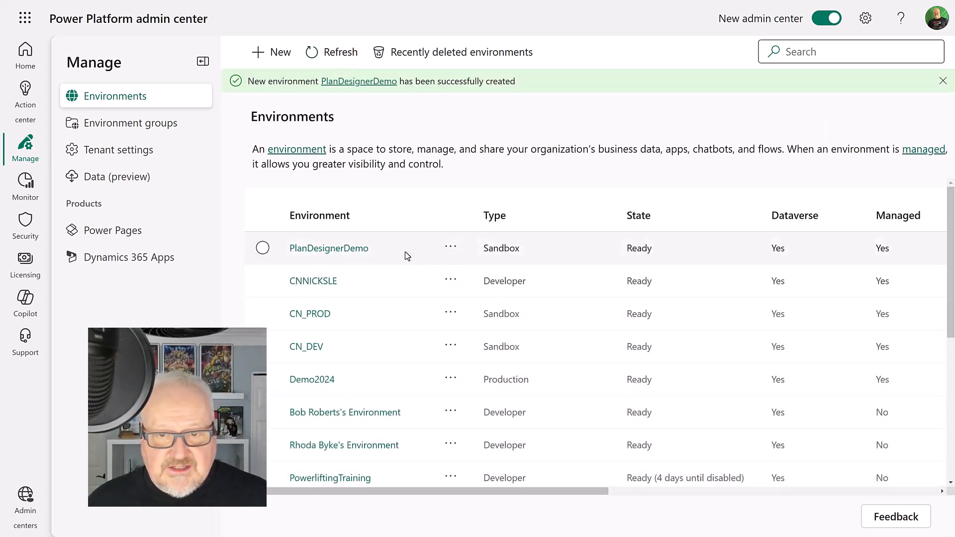
- Switch to Power Apps in the PlanDesignerDemo environment and start a new solution with the display name EventDemo
{"action": "left_click", "coordinate": [405, 255]}
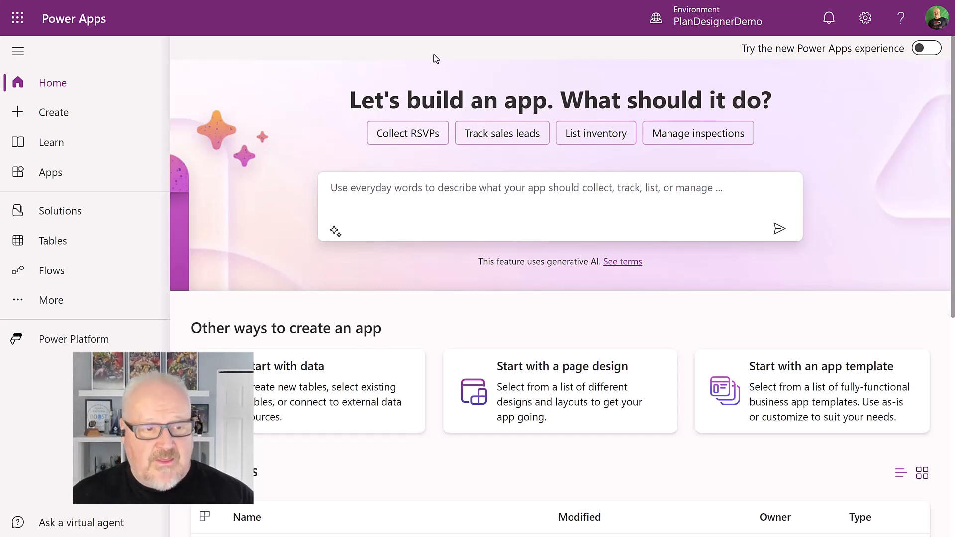
{"action": "left_click", "coordinate": [99, 222]}
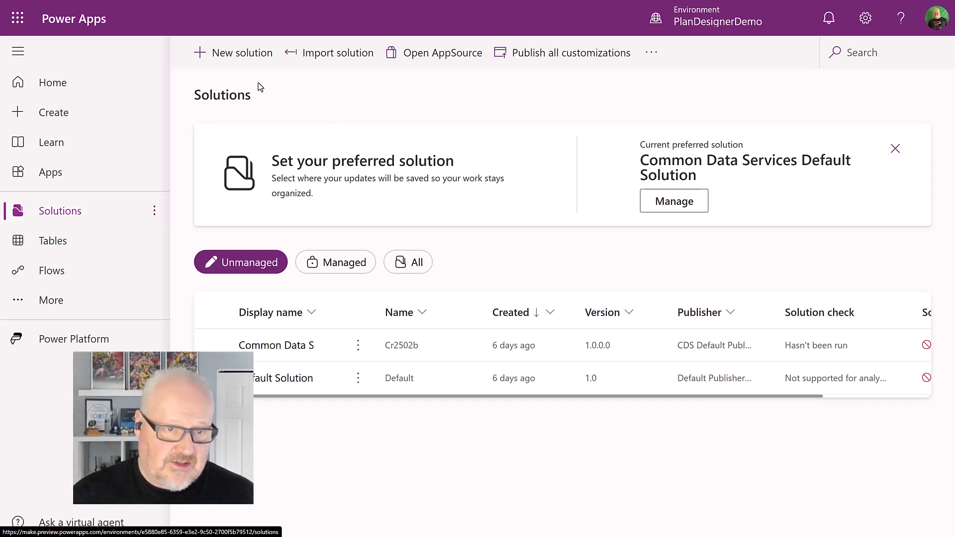
{"action": "left_click", "coordinate": [243, 55]}
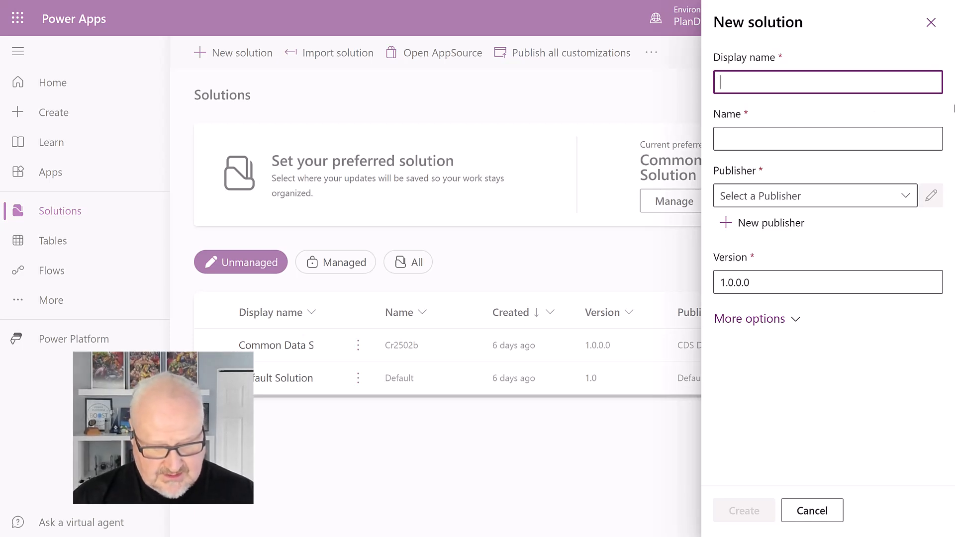
{"action": "type", "text": "EventDemo"}
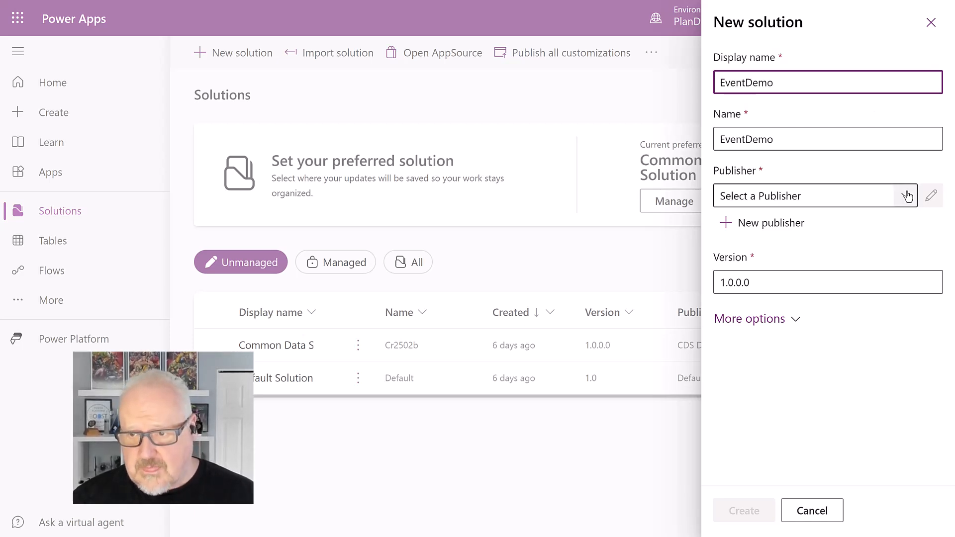
{"action": "left_click", "coordinate": [830, 195]}
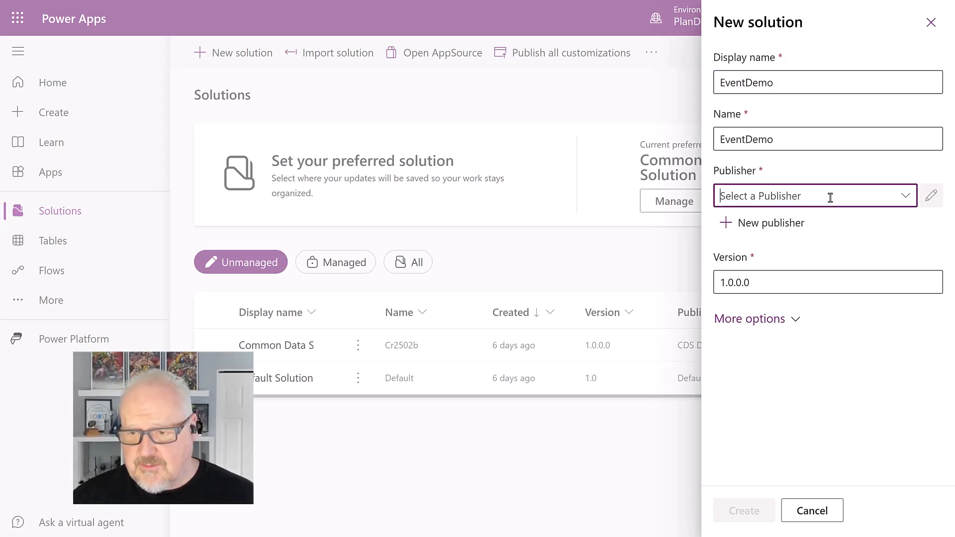
{"action": "left_click", "coordinate": [773, 222]}
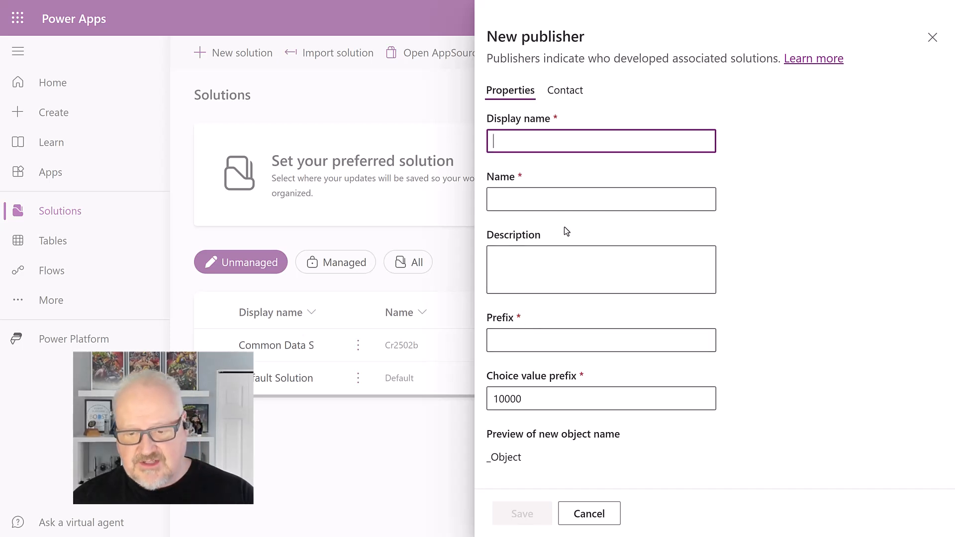
{"action": "left_click", "coordinate": [589, 514]}
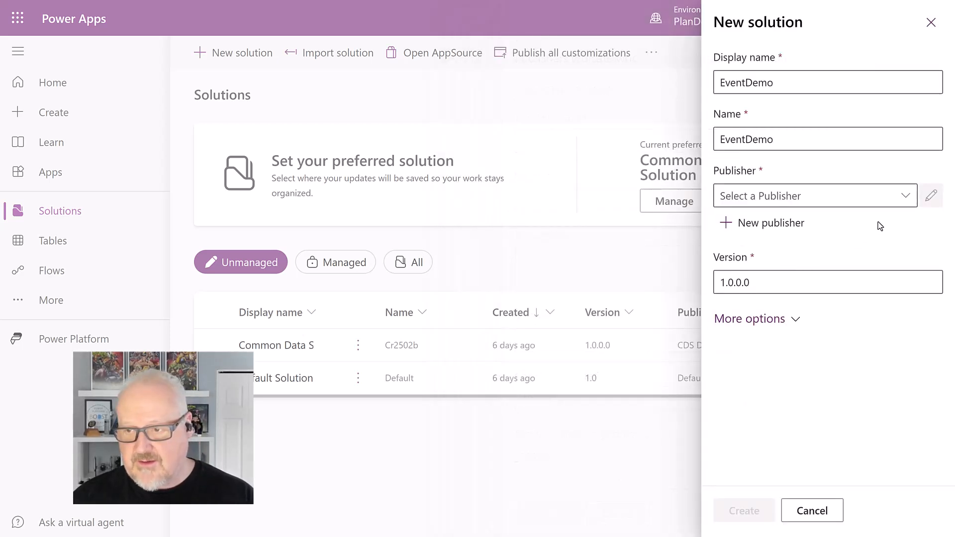
- Choose ReadyXRM as the solution's publisher and create the solution
{"action": "left_click", "coordinate": [903, 196]}
{"action": "left_click", "coordinate": [790, 279]}
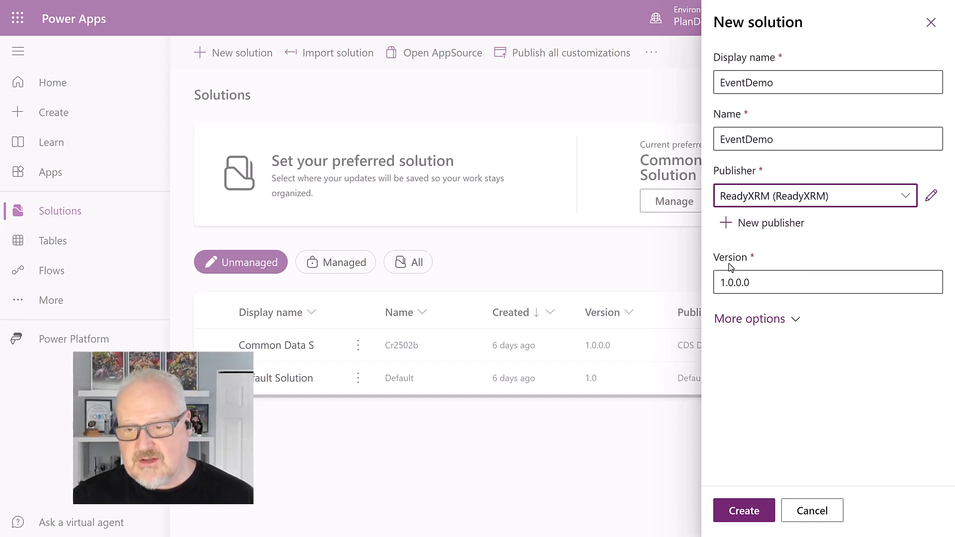
{"action": "left_click", "coordinate": [760, 318]}
{"action": "left_click", "coordinate": [760, 318]}
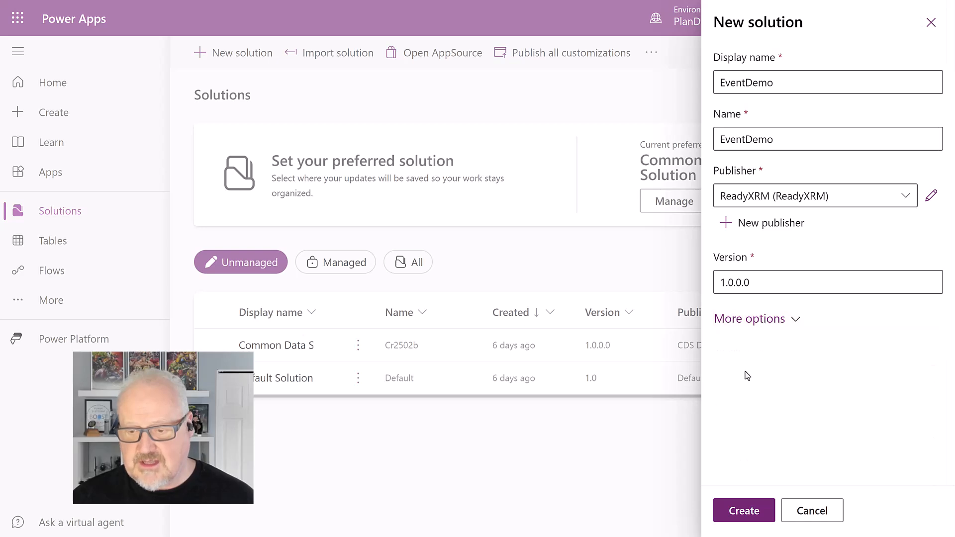
{"action": "left_click", "coordinate": [742, 511]}
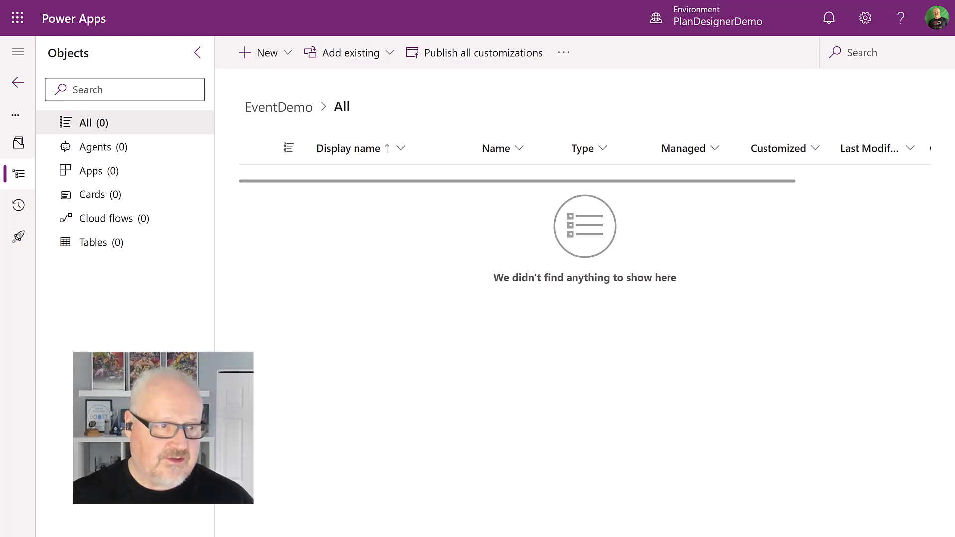
- Turn on the new Power Apps experience from the home page and browse the suggested business problem prompts
{"action": "left_click", "coordinate": [18, 82]}
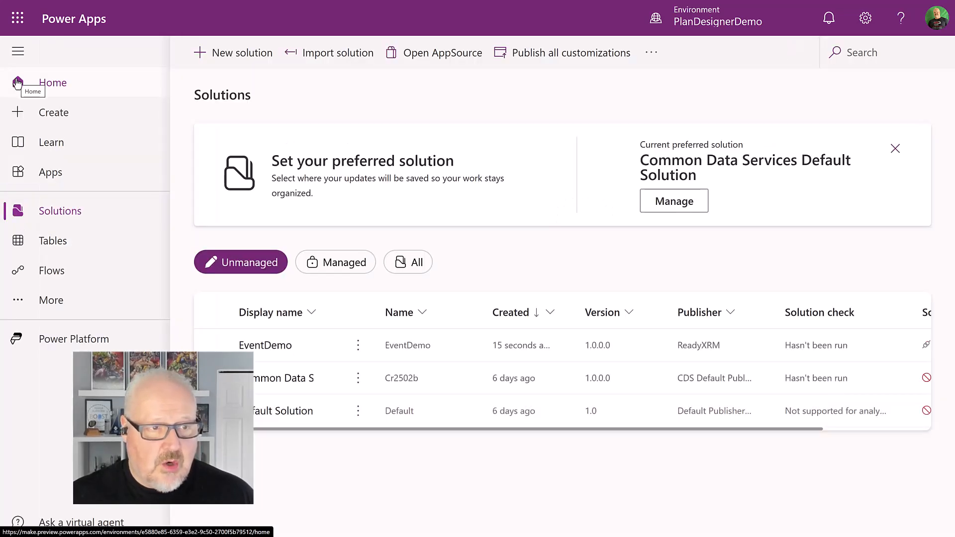
{"action": "left_click", "coordinate": [87, 92]}
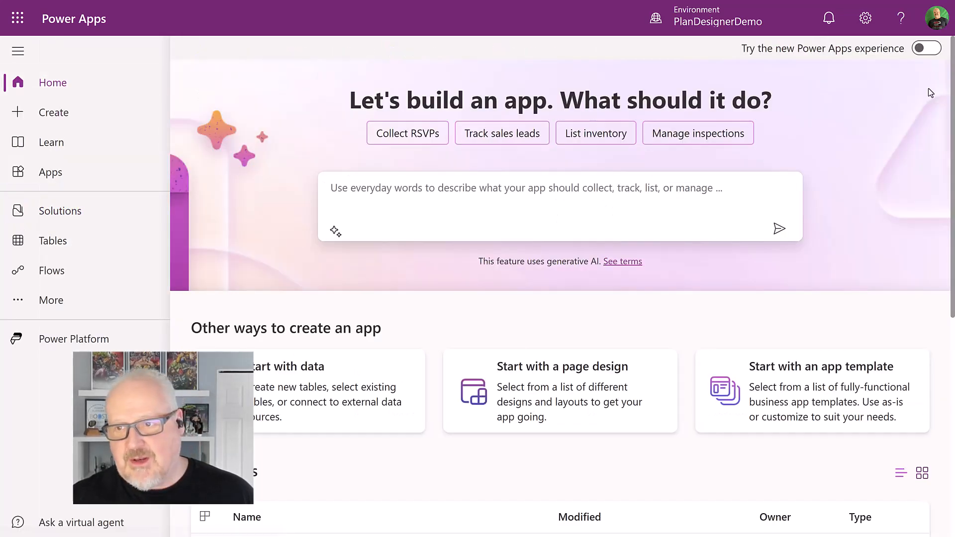
{"action": "left_click", "coordinate": [932, 50]}
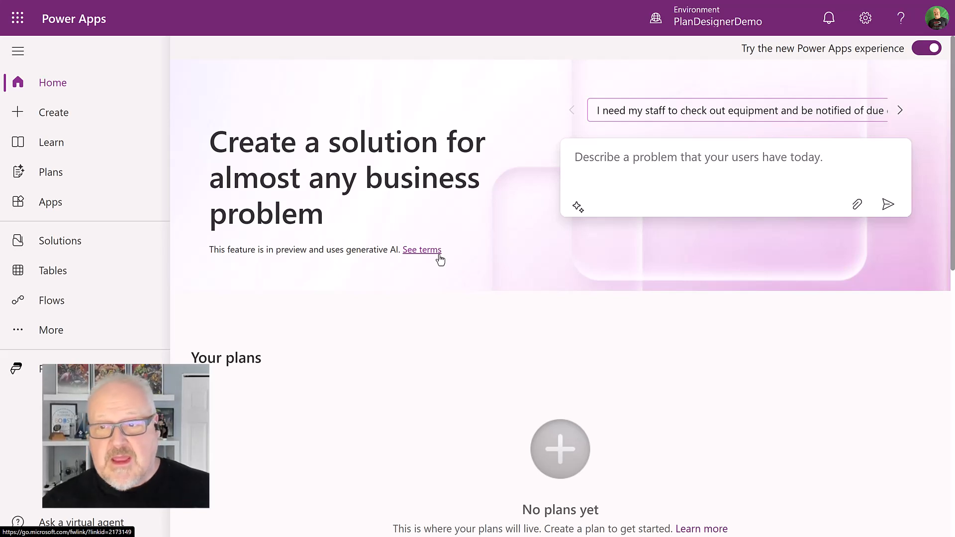
{"action": "left_click", "coordinate": [901, 114]}
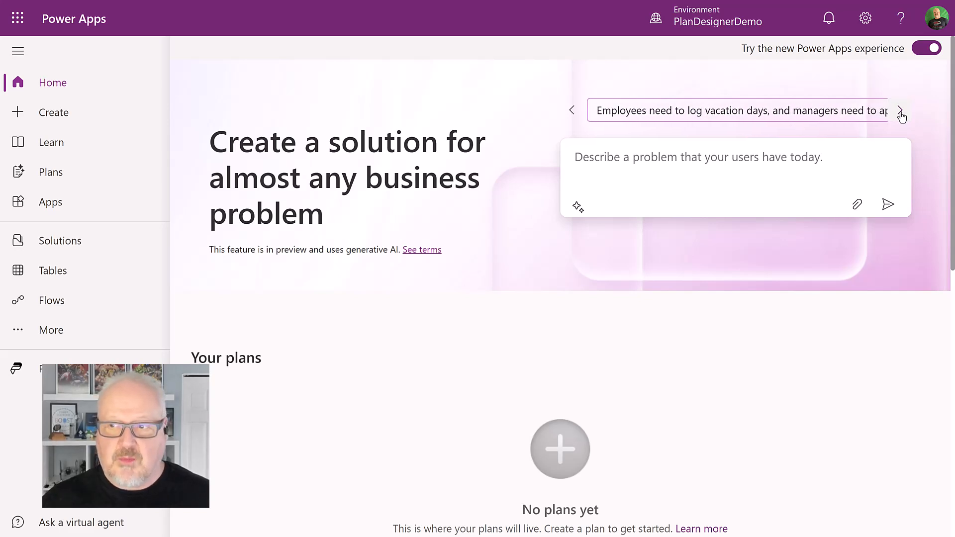
{"action": "left_click", "coordinate": [901, 113]}
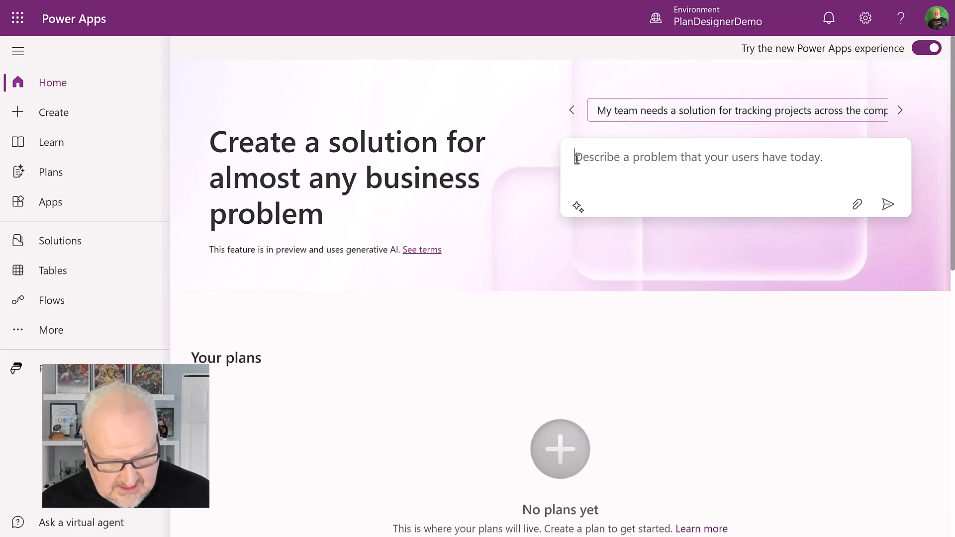
- Enter the business problem "Create an event management app that will track events, sessions, and registrations." from the clipboard history
{"action": "key", "text": "super+v"}
{"action": "scroll", "coordinate": [667, 283], "scroll_direction": "down", "scroll_amount": 3}
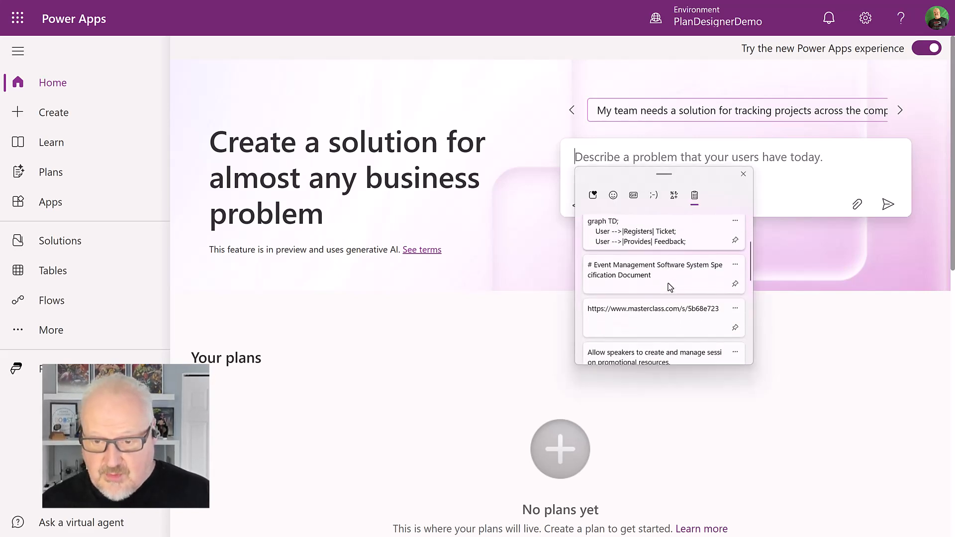
{"action": "scroll", "coordinate": [647, 331], "scroll_direction": "down", "scroll_amount": 1}
{"action": "left_click", "coordinate": [648, 316]}
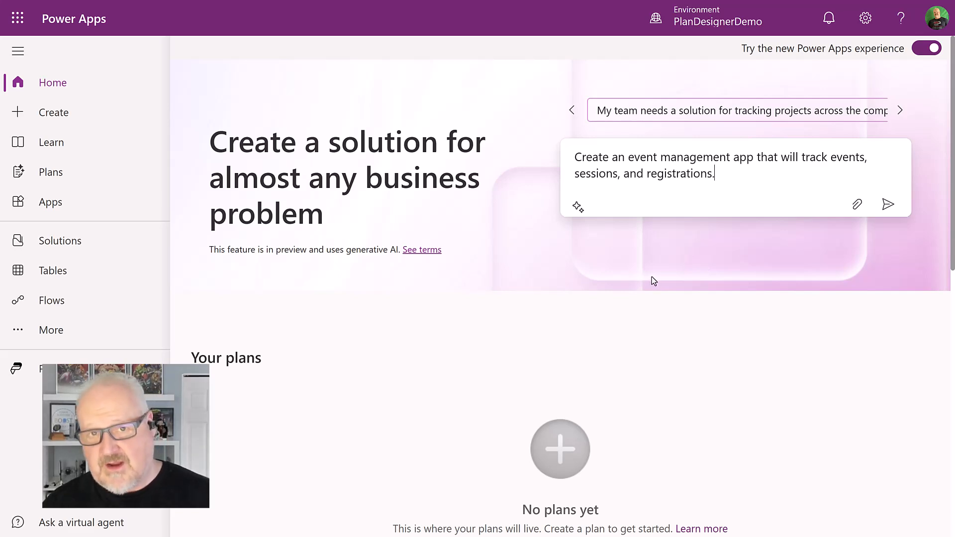
- Attach the image eventerd.png to the business problem and submit it to generate a plan
{"action": "key", "text": "alt+Tab"}
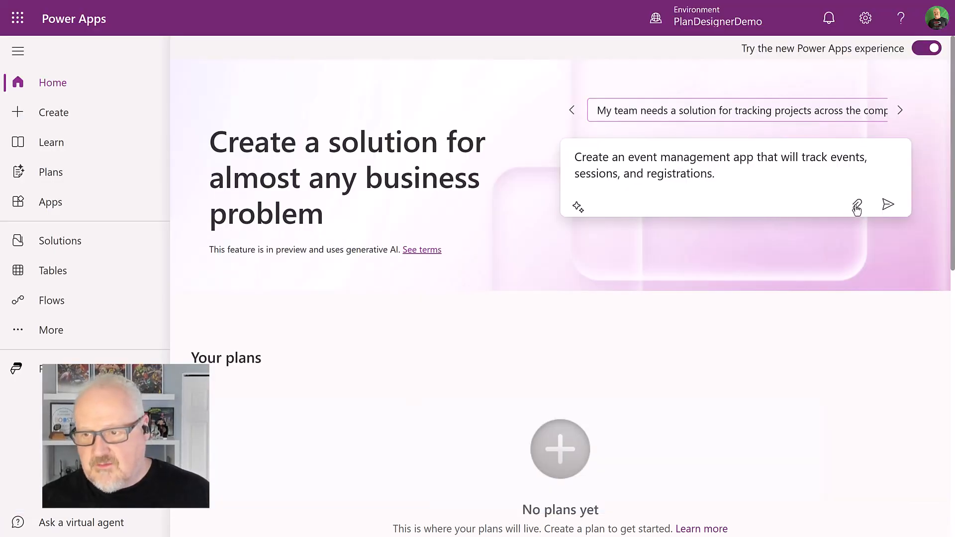
{"action": "left_click", "coordinate": [856, 208]}
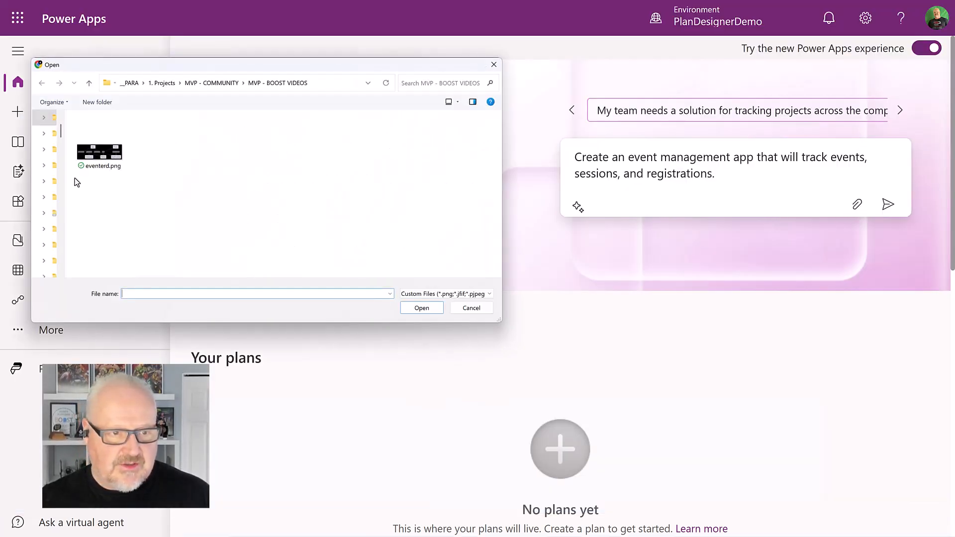
{"action": "left_click", "coordinate": [102, 151]}
{"action": "left_click", "coordinate": [421, 309]}
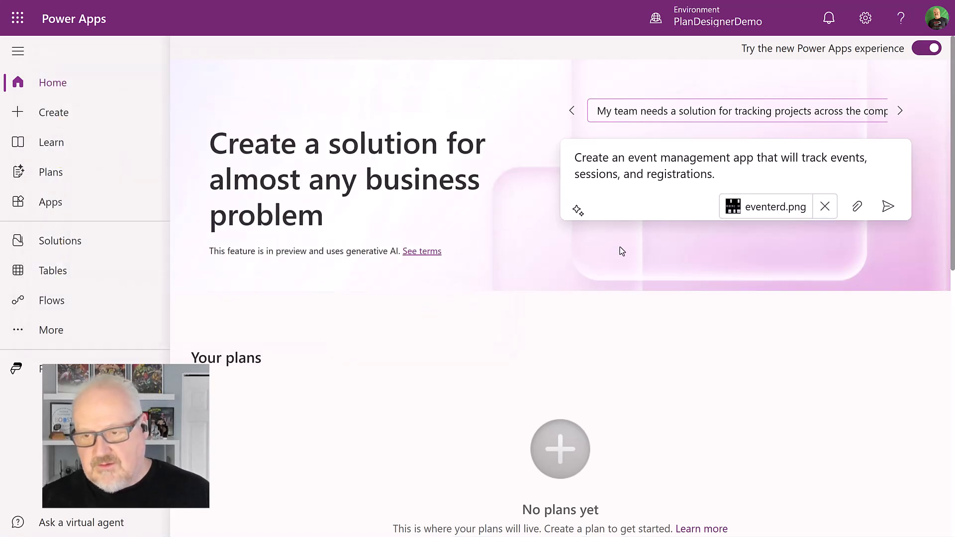
{"action": "left_click", "coordinate": [889, 208]}
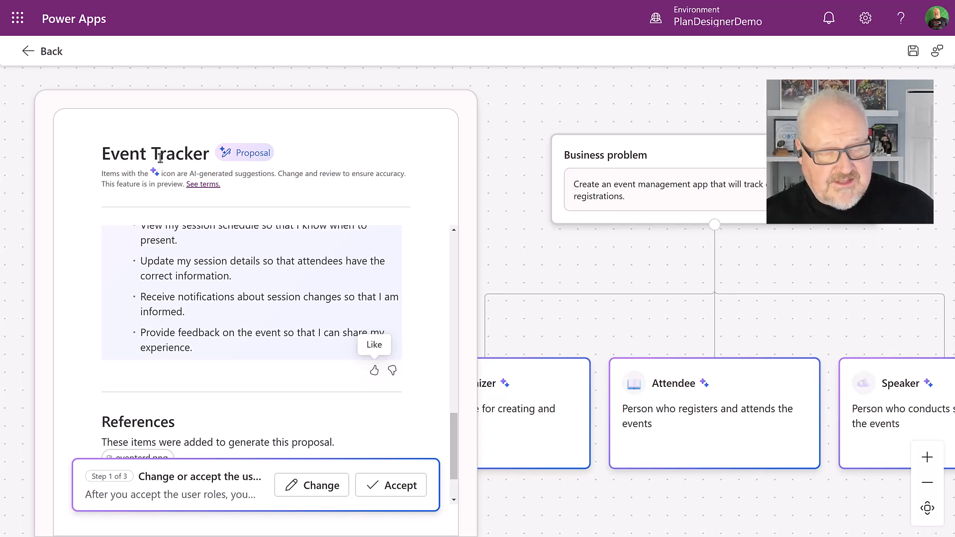
- Review the Event Tracker proposal's business problem, the needs of each proposed user role, and the references
{"action": "scroll", "coordinate": [235, 244], "scroll_direction": "up", "scroll_amount": 15}
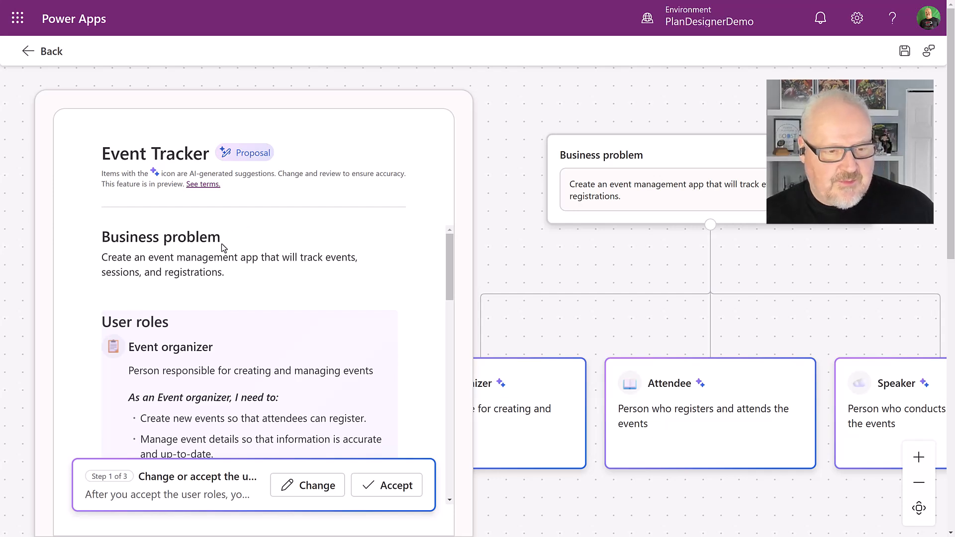
{"action": "scroll", "coordinate": [271, 290], "scroll_direction": "down", "scroll_amount": 1}
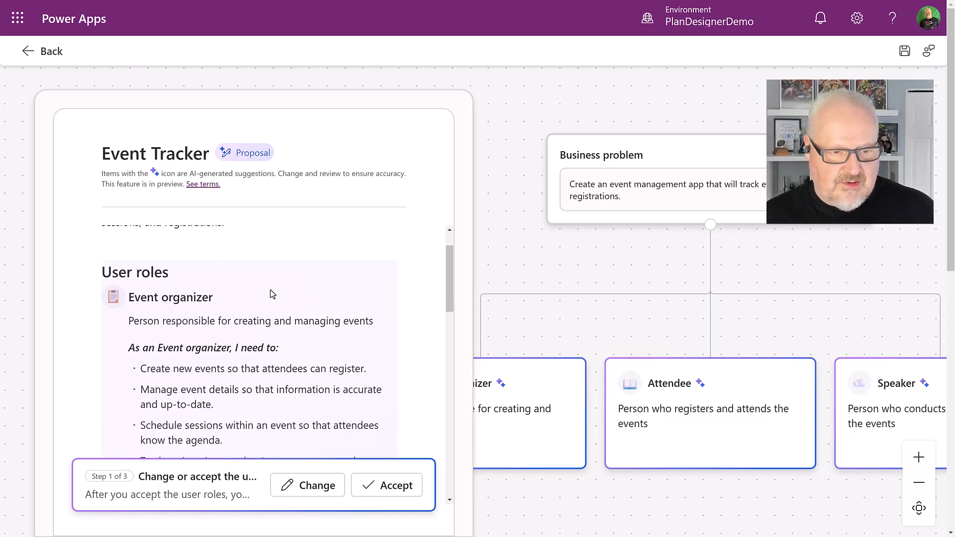
{"action": "scroll", "coordinate": [272, 294], "scroll_direction": "down", "scroll_amount": 1}
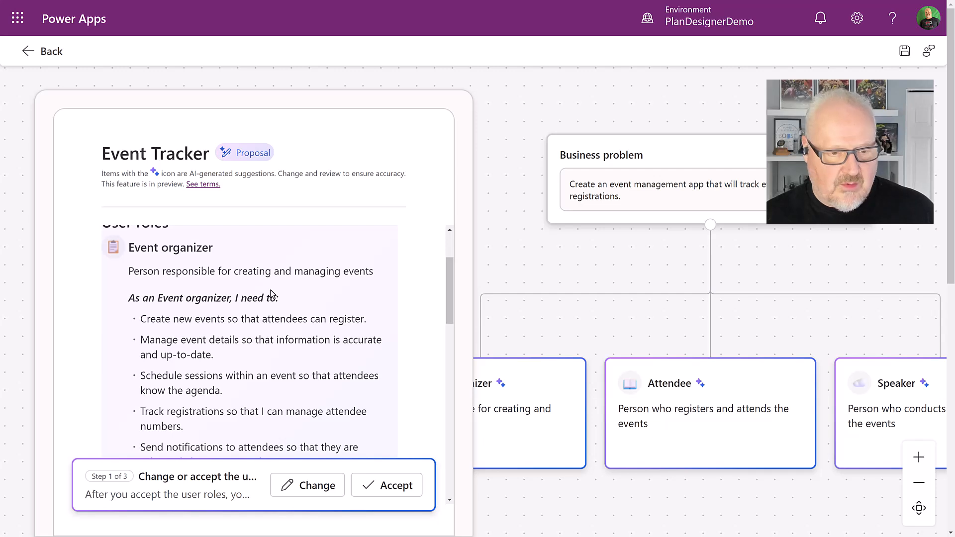
{"action": "scroll", "coordinate": [272, 294], "scroll_direction": "down", "scroll_amount": 1}
{"action": "scroll", "coordinate": [272, 291], "scroll_direction": "down", "scroll_amount": 1}
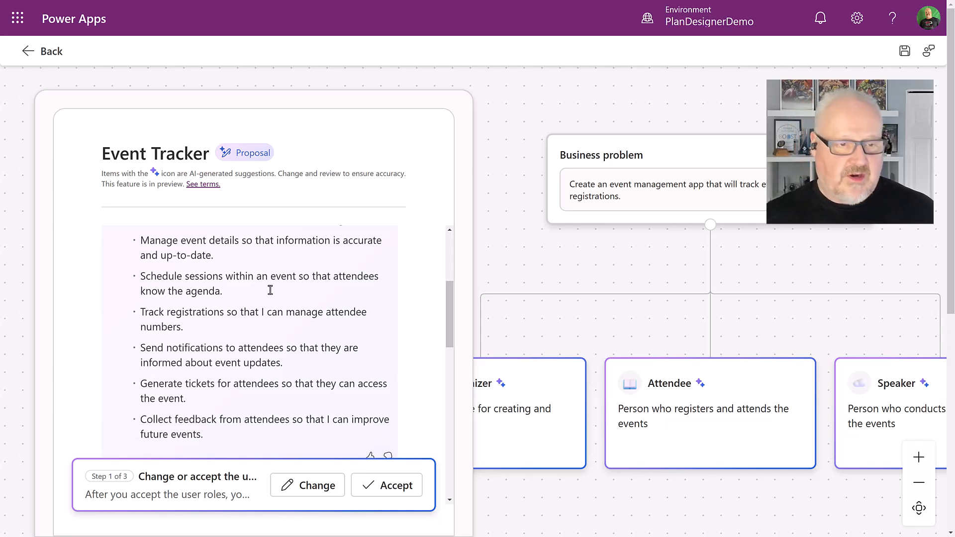
{"action": "scroll", "coordinate": [270, 290], "scroll_direction": "down", "scroll_amount": 3}
{"action": "scroll", "coordinate": [273, 293], "scroll_direction": "down", "scroll_amount": 6}
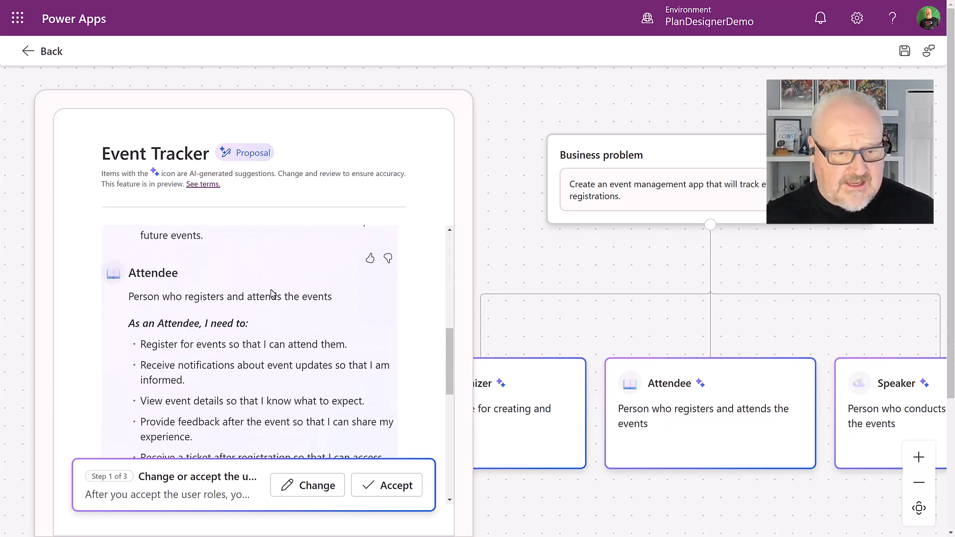
{"action": "scroll", "coordinate": [270, 288], "scroll_direction": "down", "scroll_amount": 1}
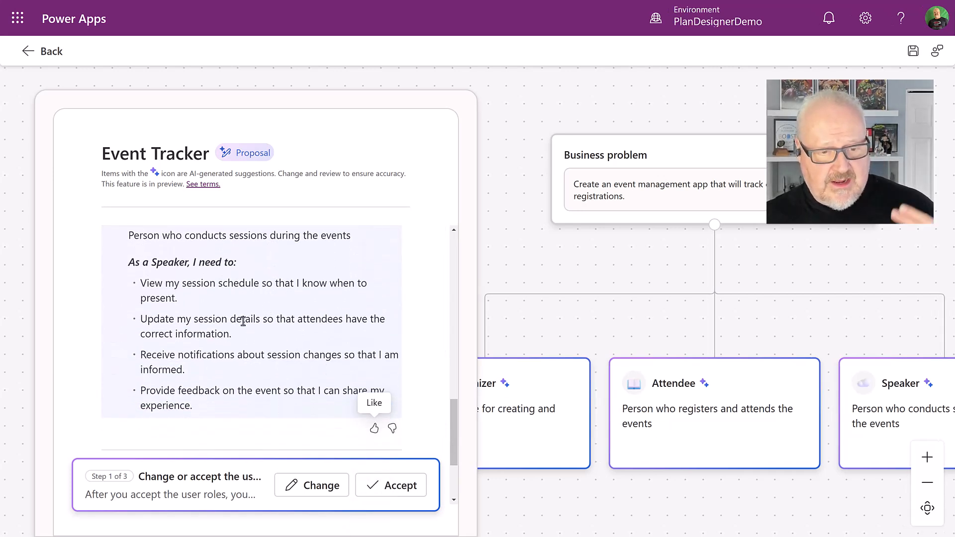
{"action": "scroll", "coordinate": [234, 323], "scroll_direction": "down", "scroll_amount": 2}
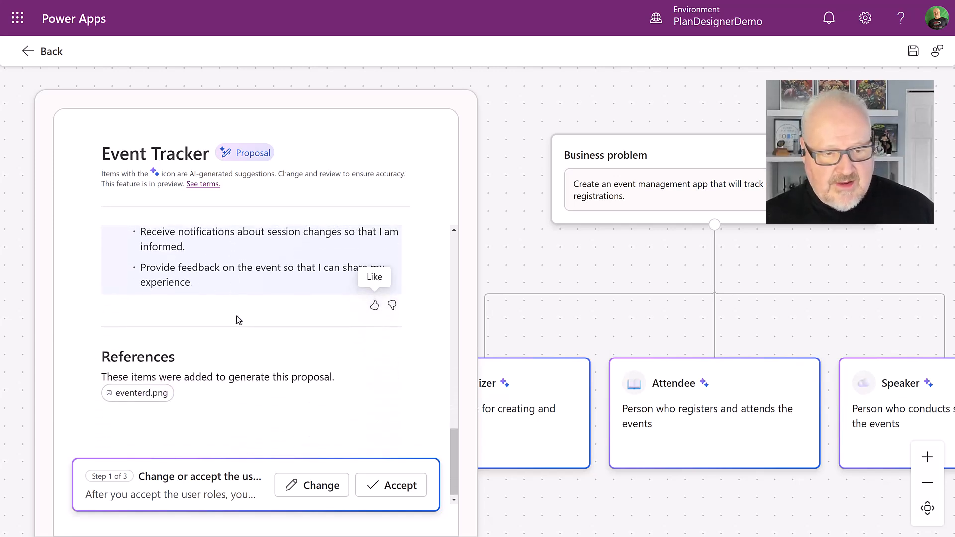
{"action": "scroll", "coordinate": [202, 347], "scroll_direction": "up", "scroll_amount": 1}
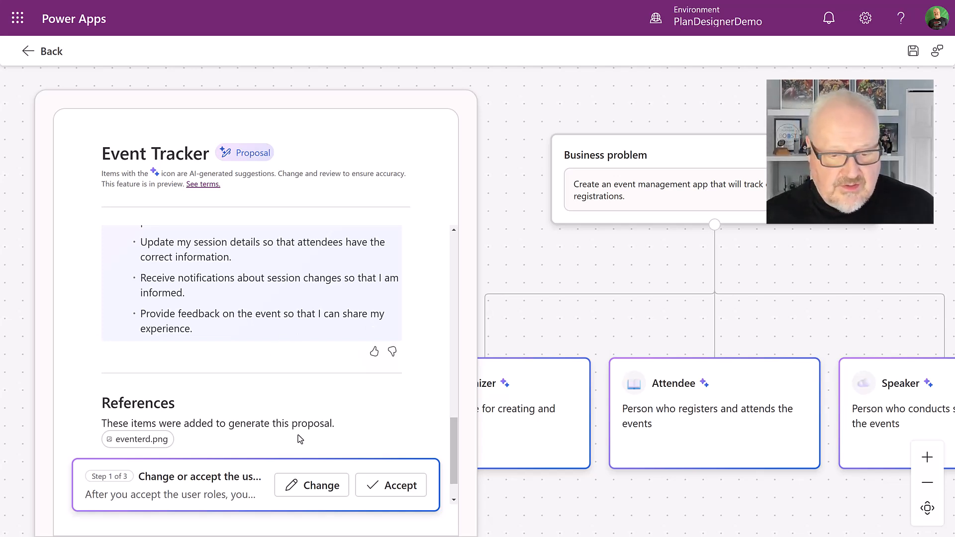
- Change the Speaker role with the request "Allow speakers to create and manage session promotional resources." and keep the suggested additions
{"action": "left_click", "coordinate": [315, 488]}
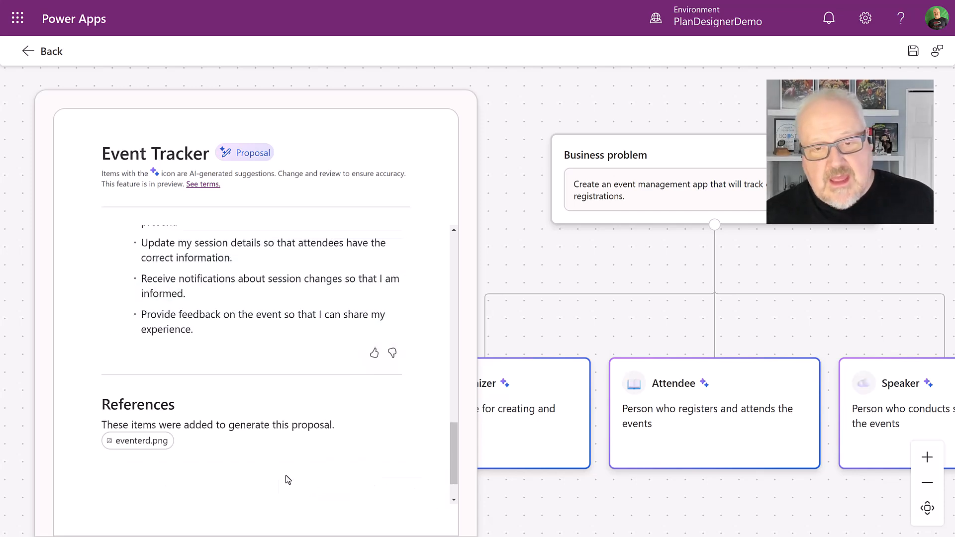
{"action": "scroll", "coordinate": [285, 314], "scroll_direction": "up", "scroll_amount": 6}
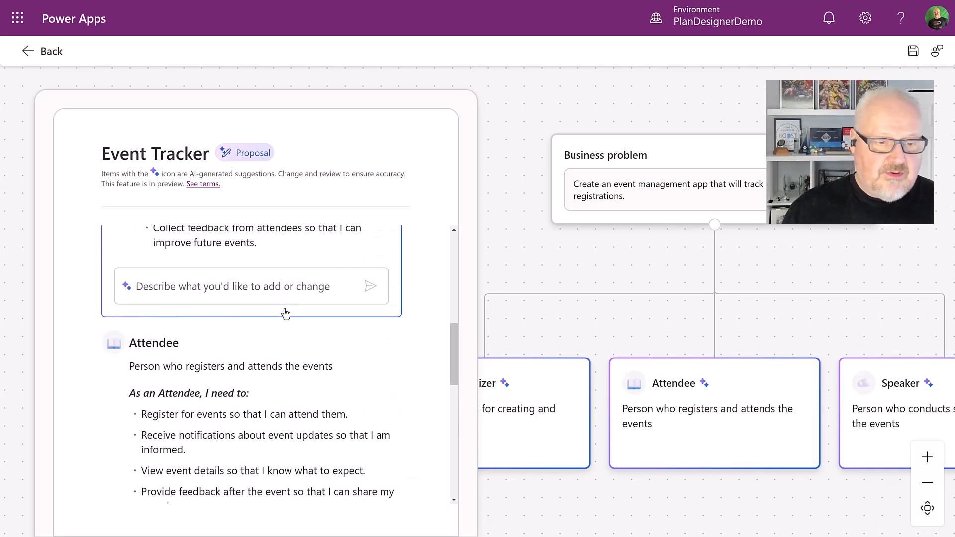
{"action": "scroll", "coordinate": [286, 316], "scroll_direction": "down", "scroll_amount": 3}
{"action": "scroll", "coordinate": [286, 315], "scroll_direction": "down", "scroll_amount": 3}
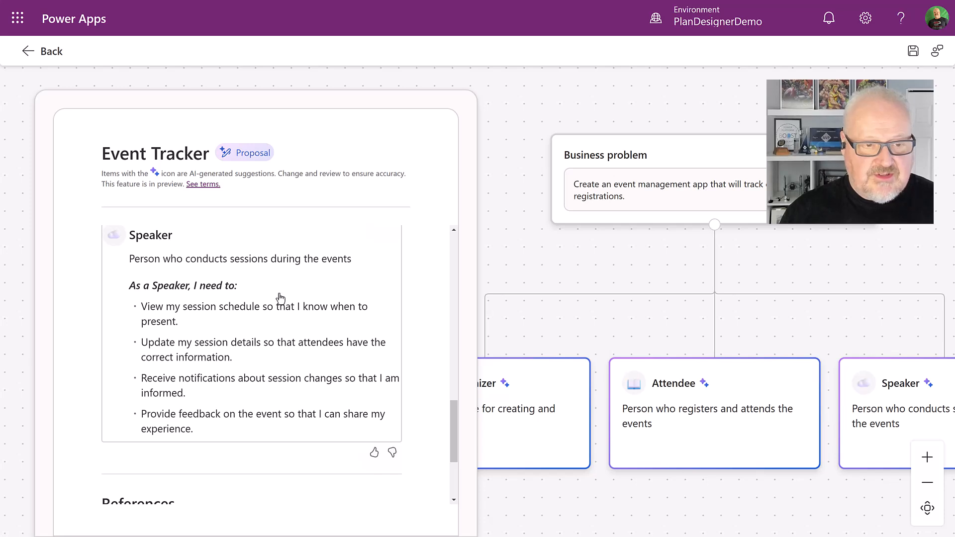
{"action": "scroll", "coordinate": [278, 298], "scroll_direction": "up", "scroll_amount": 8}
{"action": "scroll", "coordinate": [280, 298], "scroll_direction": "down", "scroll_amount": 5}
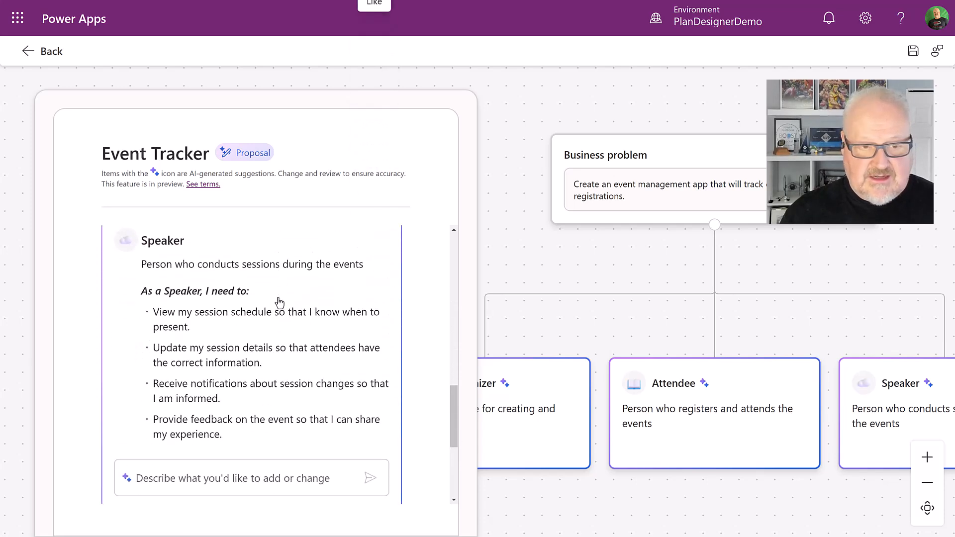
{"action": "scroll", "coordinate": [276, 318], "scroll_direction": "up", "scroll_amount": 2}
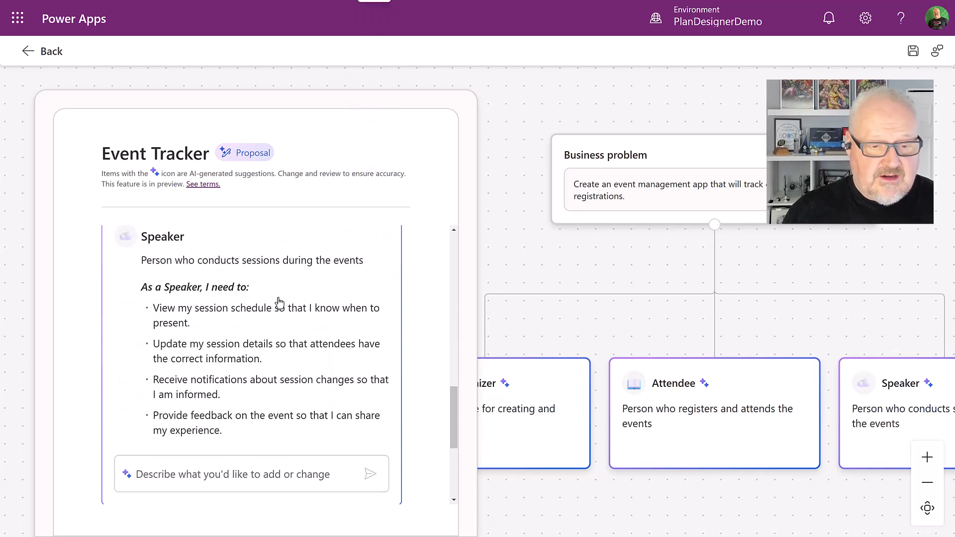
{"action": "scroll", "coordinate": [200, 478], "scroll_direction": "down", "scroll_amount": 1}
{"action": "scroll", "coordinate": [201, 476], "scroll_direction": "down", "scroll_amount": 2}
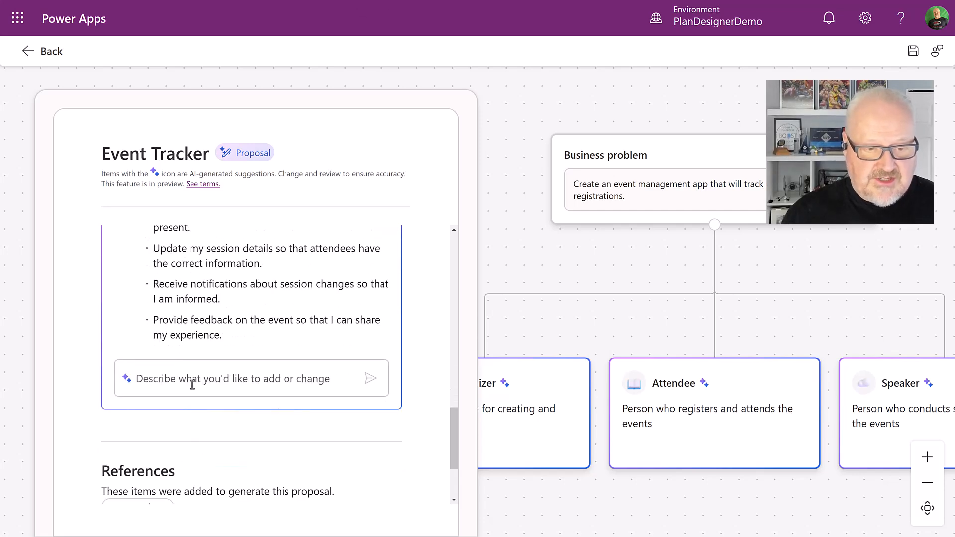
{"action": "left_click", "coordinate": [164, 379]}
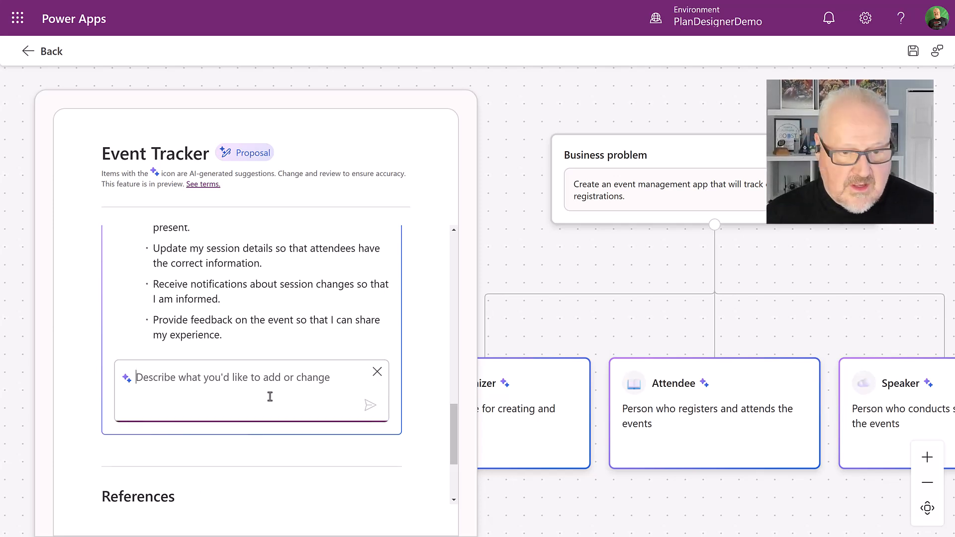
{"action": "type", "text": "Allow speakers to create and manage session promotional resources."}
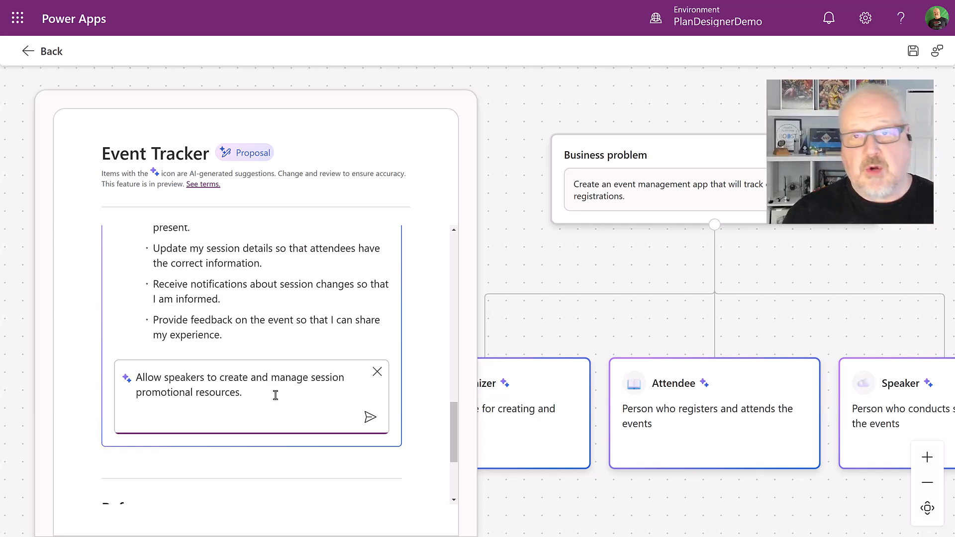
{"action": "left_click", "coordinate": [370, 418]}
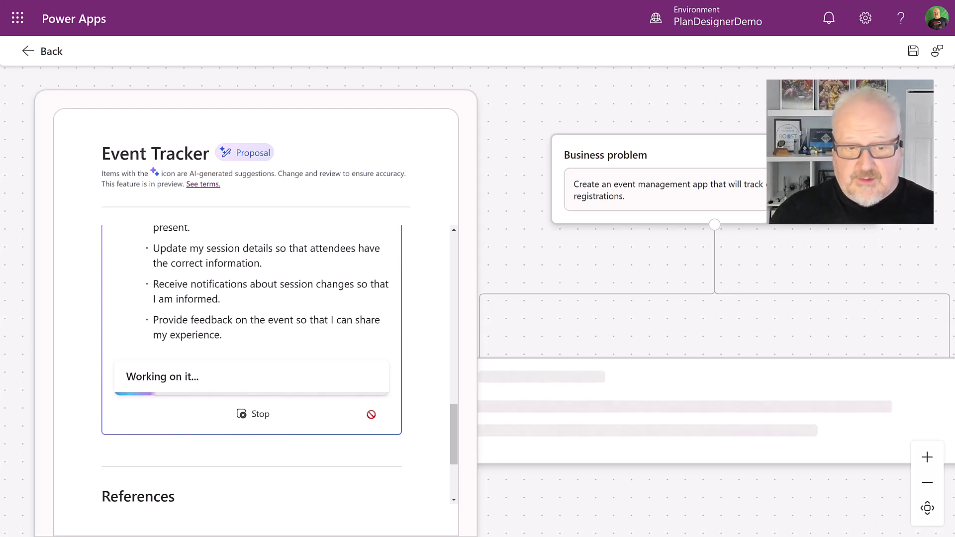
{"action": "scroll", "coordinate": [259, 264], "scroll_direction": "down", "scroll_amount": 4}
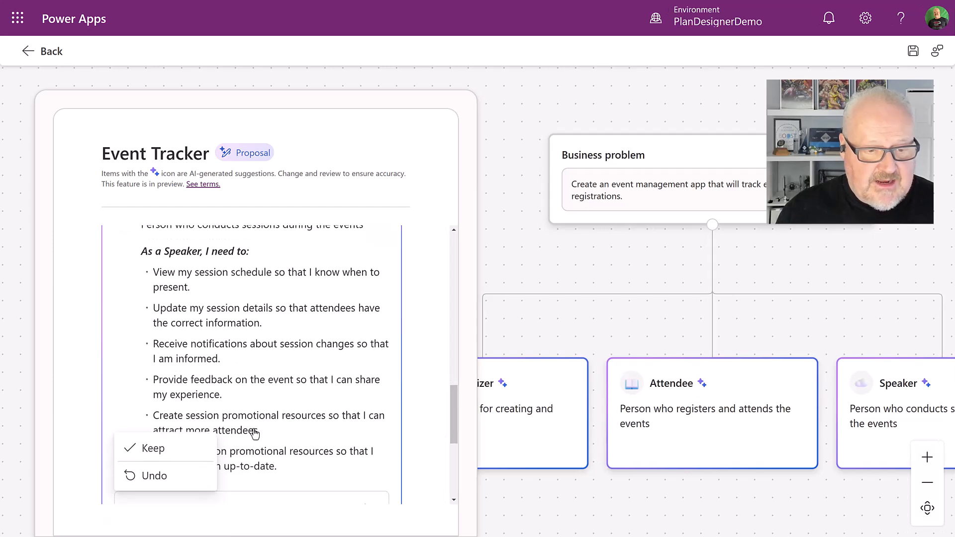
{"action": "left_click", "coordinate": [143, 450]}
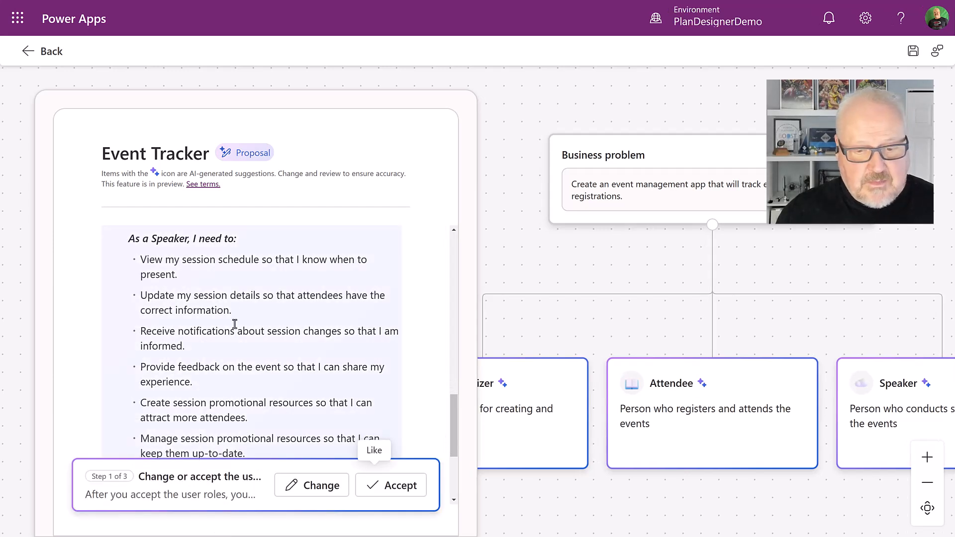
- Review the revised Speaker role and the role diagram, and accept the proposed user roles
{"action": "scroll", "coordinate": [302, 323], "scroll_direction": "down", "scroll_amount": 2}
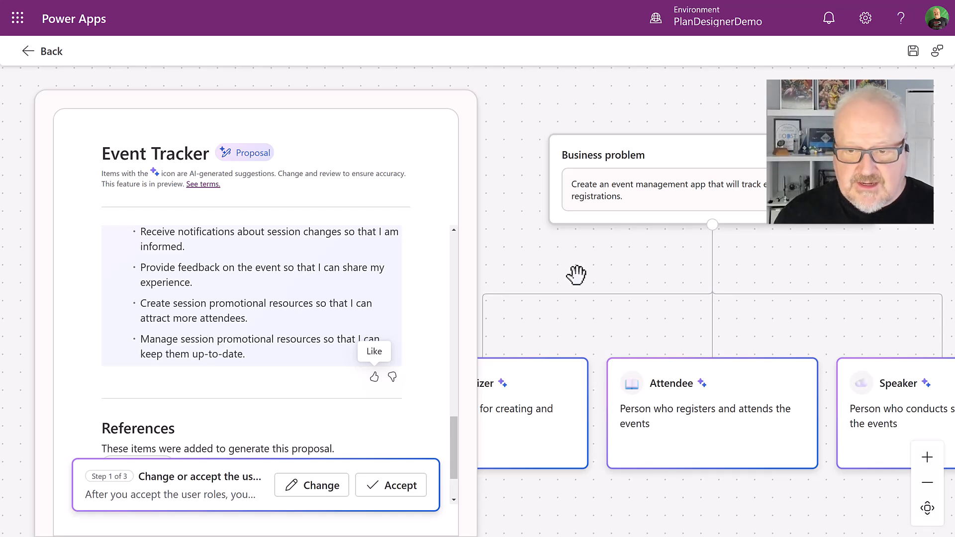
{"action": "scroll", "coordinate": [603, 279], "scroll_direction": "down", "scroll_amount": 3}
{"action": "scroll", "coordinate": [603, 280], "scroll_direction": "down", "scroll_amount": 2}
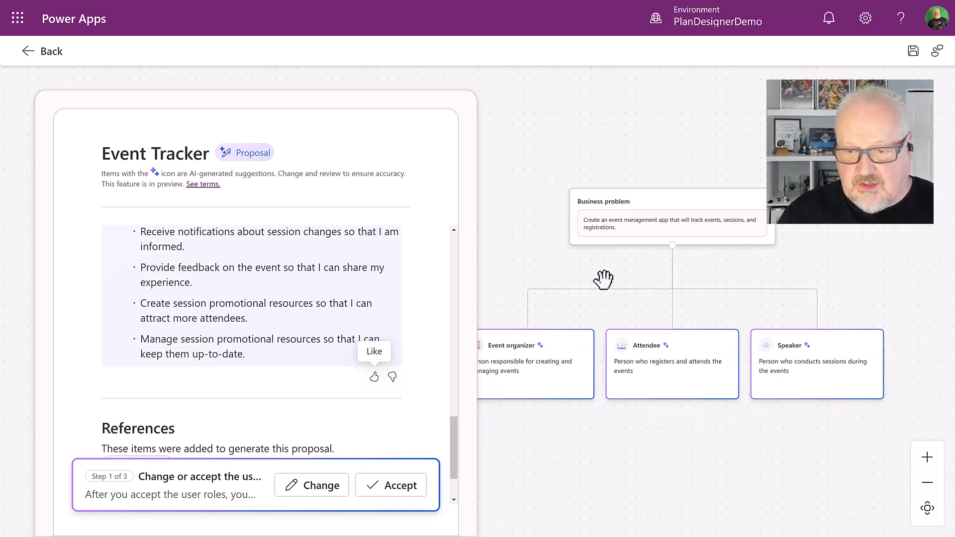
{"action": "left_click_drag", "start_coordinate": [574, 272], "coordinate": [612, 178]}
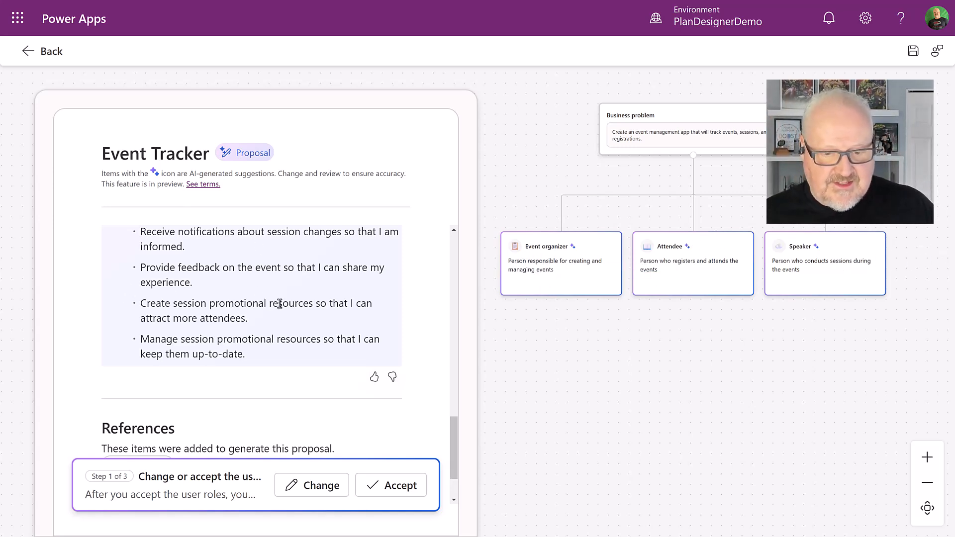
{"action": "left_click", "coordinate": [389, 487]}
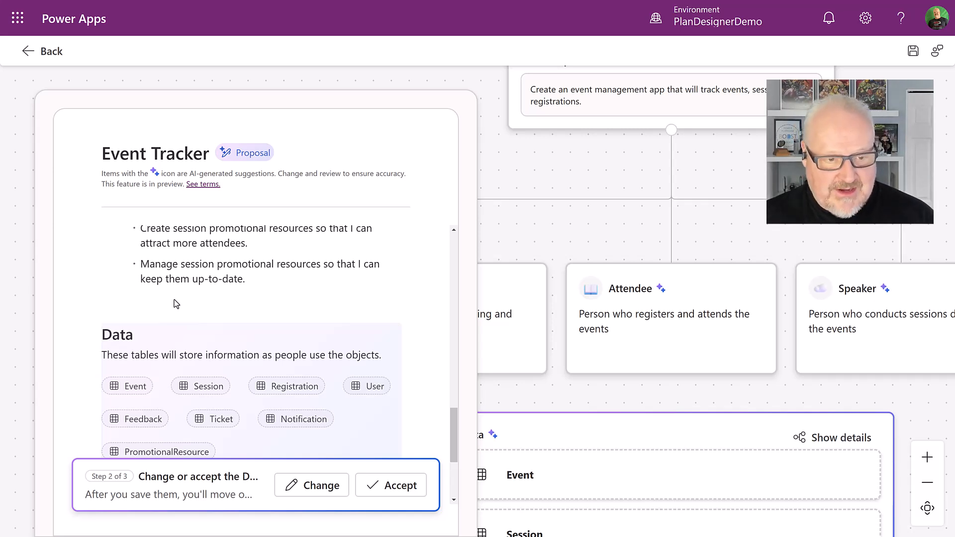
- Examine the proposed data tables in the plan, and show their details with columns and relationships
{"action": "scroll", "coordinate": [202, 301], "scroll_direction": "down", "scroll_amount": 2}
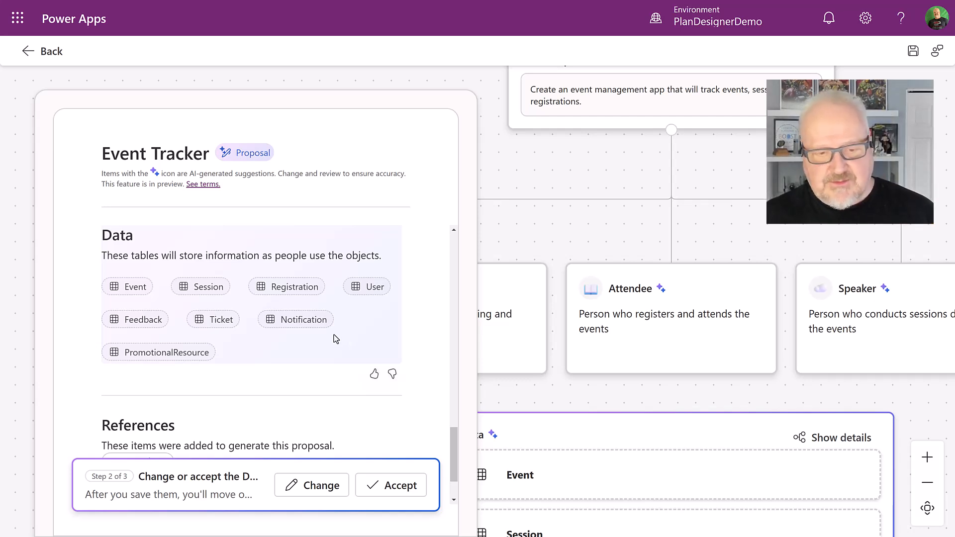
{"action": "scroll", "coordinate": [333, 337], "scroll_direction": "down", "scroll_amount": 2}
{"action": "scroll", "coordinate": [332, 337], "scroll_direction": "up", "scroll_amount": 4}
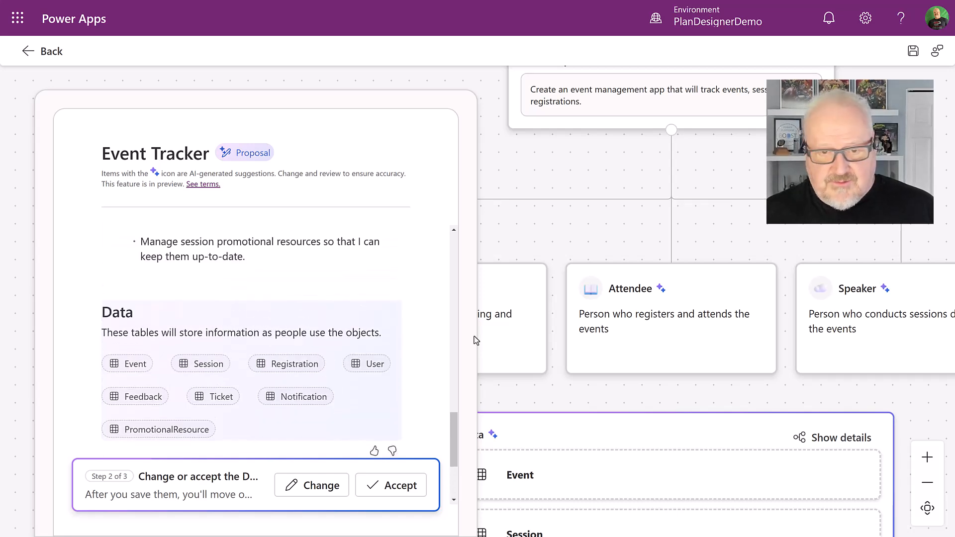
{"action": "scroll", "coordinate": [567, 356], "scroll_direction": "down", "scroll_amount": 3}
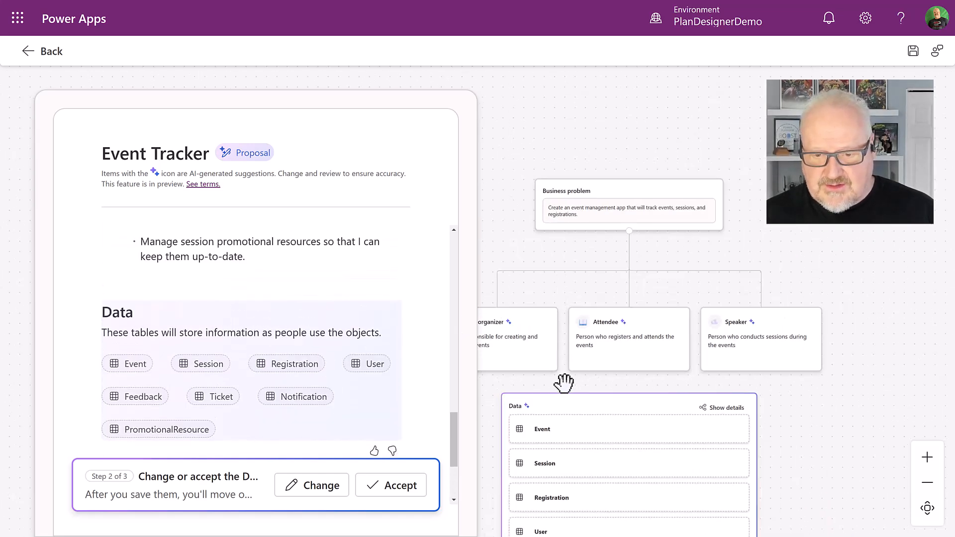
{"action": "left_click_drag", "start_coordinate": [565, 382], "coordinate": [594, 166]}
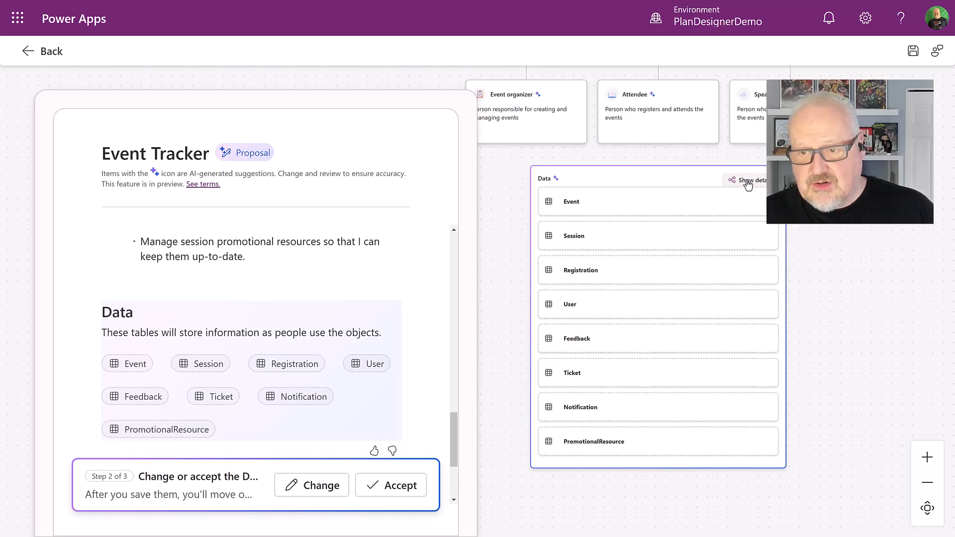
{"action": "left_click", "coordinate": [748, 185]}
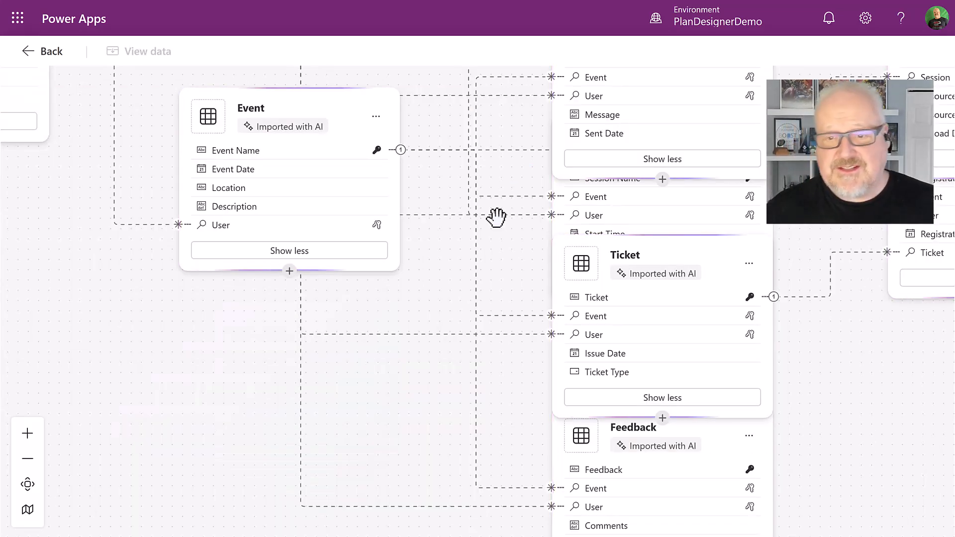
{"action": "scroll", "coordinate": [497, 226], "scroll_direction": "down", "scroll_amount": 5}
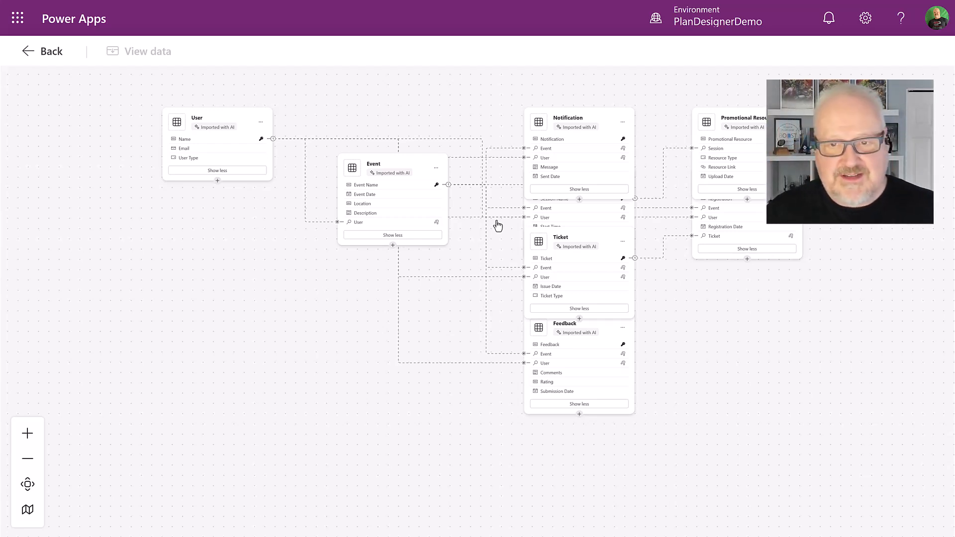
- Spread out the Notification, Event, Session, Promotional Resource, Registration and Ticket tables in the data diagram so that none overlap
{"action": "left_click_drag", "start_coordinate": [595, 114], "coordinate": [243, 289]}
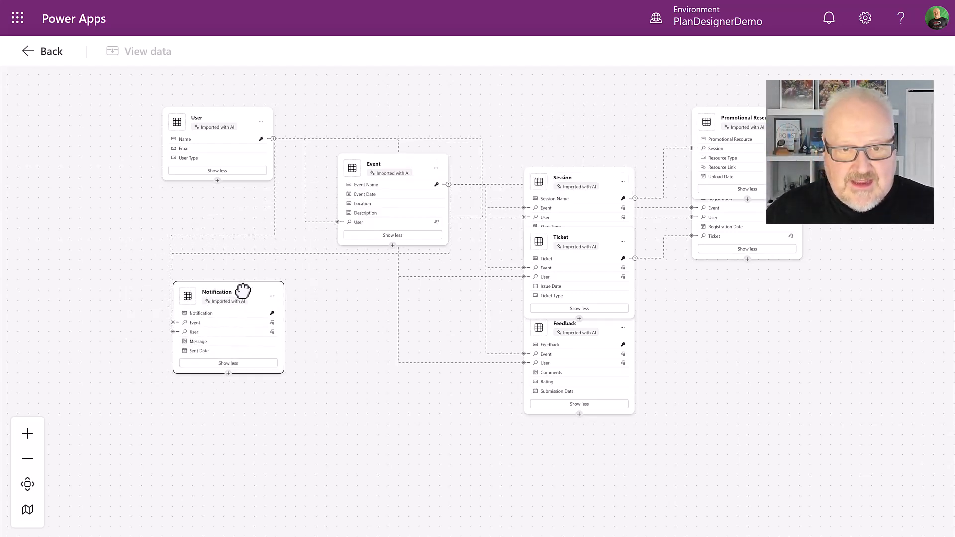
{"action": "mouse_move", "coordinate": [400, 149]}
{"action": "left_mouse_down"}
{"action": "mouse_move", "coordinate": [435, 96]}
{"action": "mouse_move", "coordinate": [430, 70]}
{"action": "mouse_move", "coordinate": [416, 145]}
{"action": "left_mouse_up"}
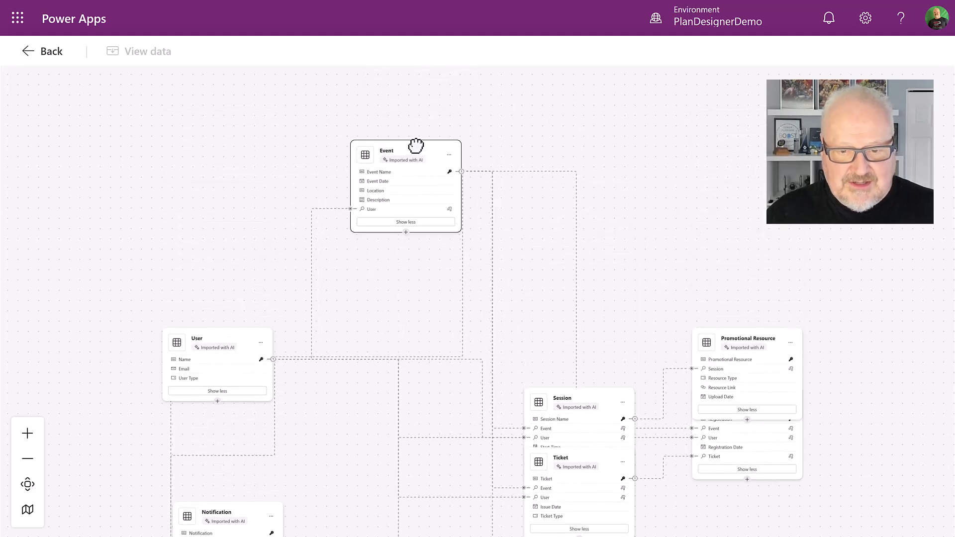
{"action": "left_click_drag", "start_coordinate": [587, 395], "coordinate": [704, 130]}
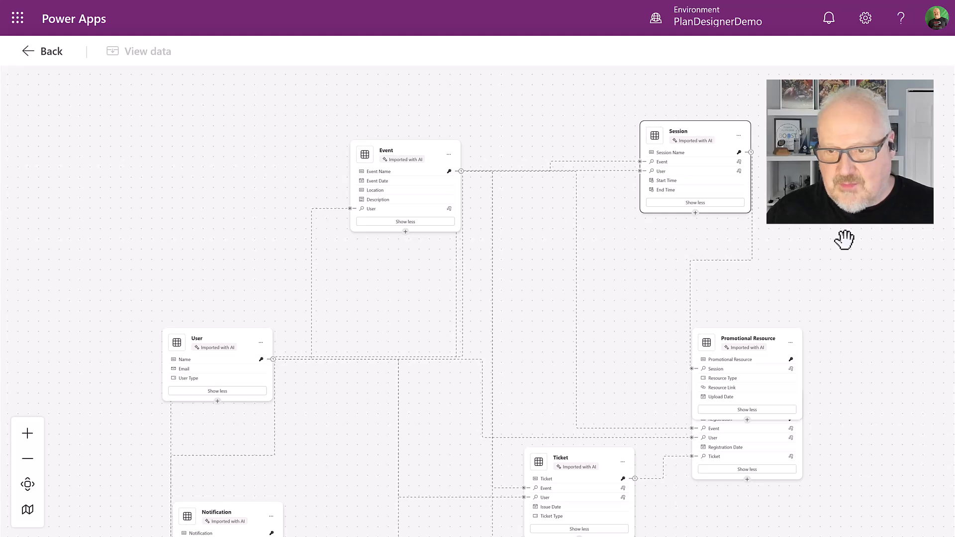
{"action": "left_click_drag", "start_coordinate": [824, 239], "coordinate": [788, 171]}
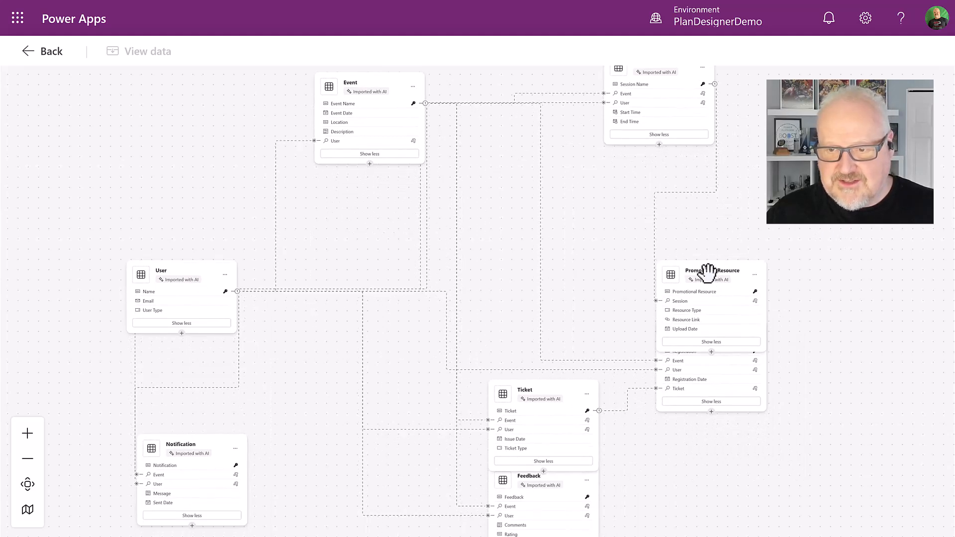
{"action": "left_click_drag", "start_coordinate": [706, 264], "coordinate": [622, 198]}
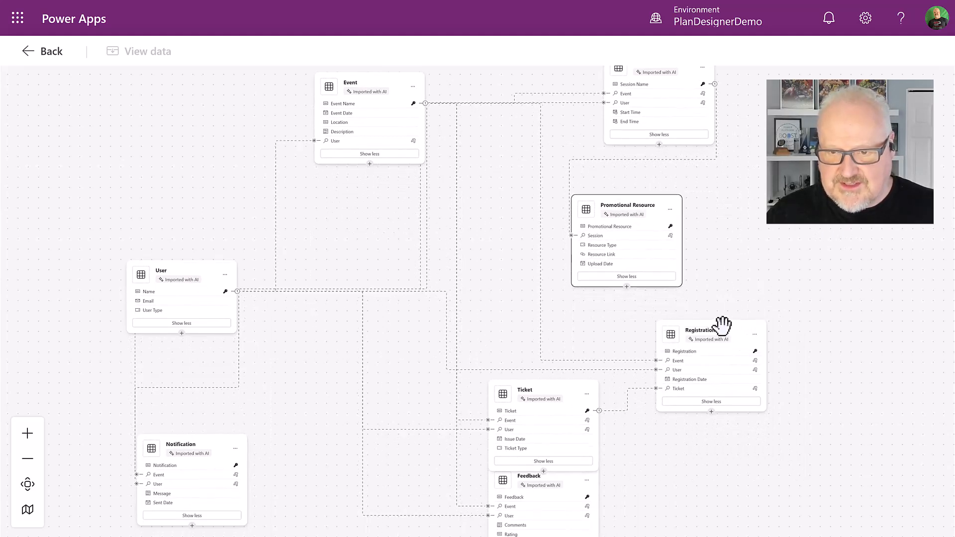
{"action": "left_click_drag", "start_coordinate": [722, 327], "coordinate": [759, 322]}
{"action": "left_click_drag", "start_coordinate": [513, 387], "coordinate": [432, 274]}
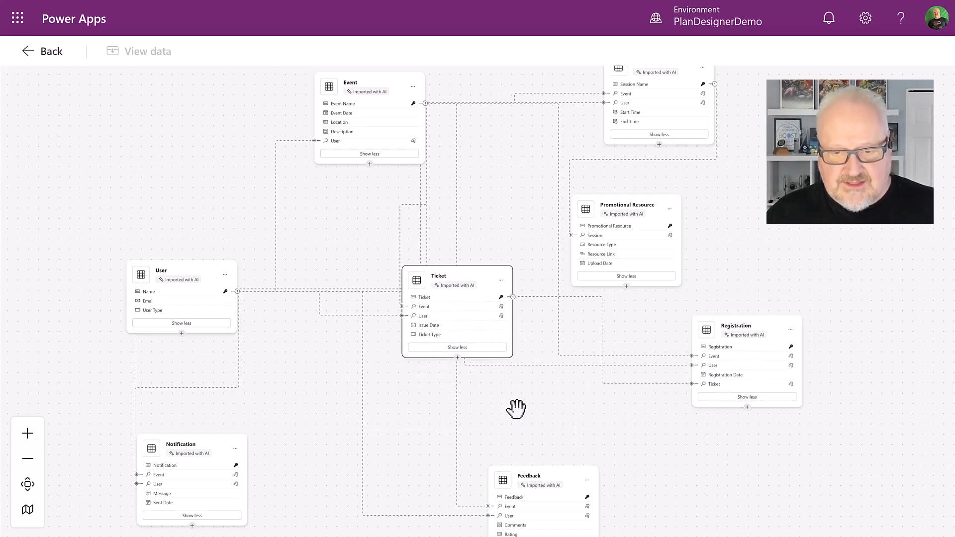
- Try the diagram's zoom and fit-to-view controls, and navigate around the tables with the mini map
{"action": "left_click", "coordinate": [26, 463]}
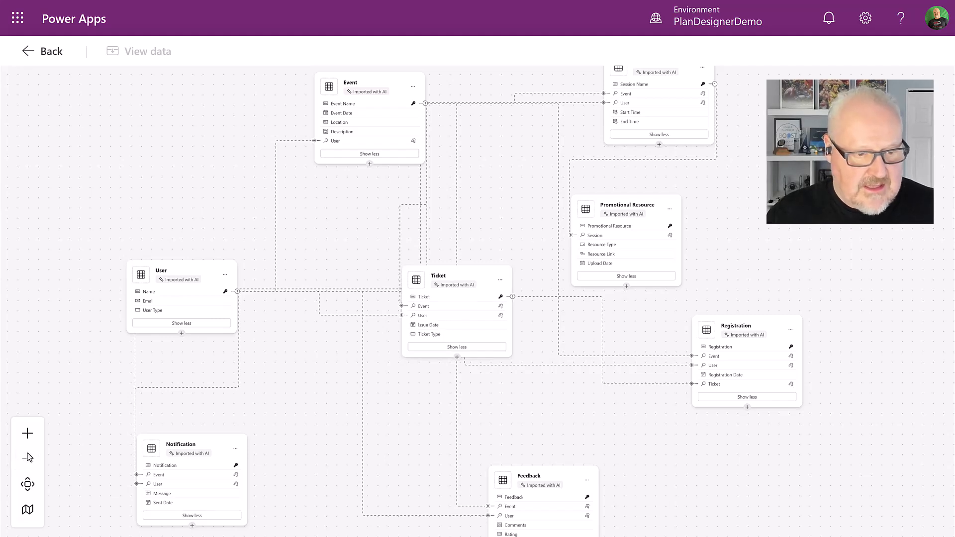
{"action": "left_click", "coordinate": [27, 434]}
{"action": "left_click", "coordinate": [27, 459]}
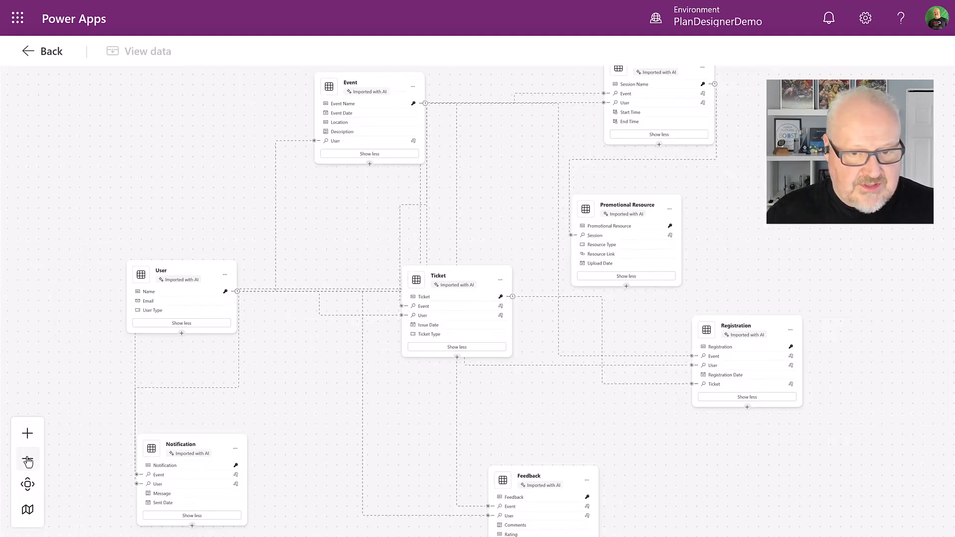
{"action": "left_click", "coordinate": [28, 486]}
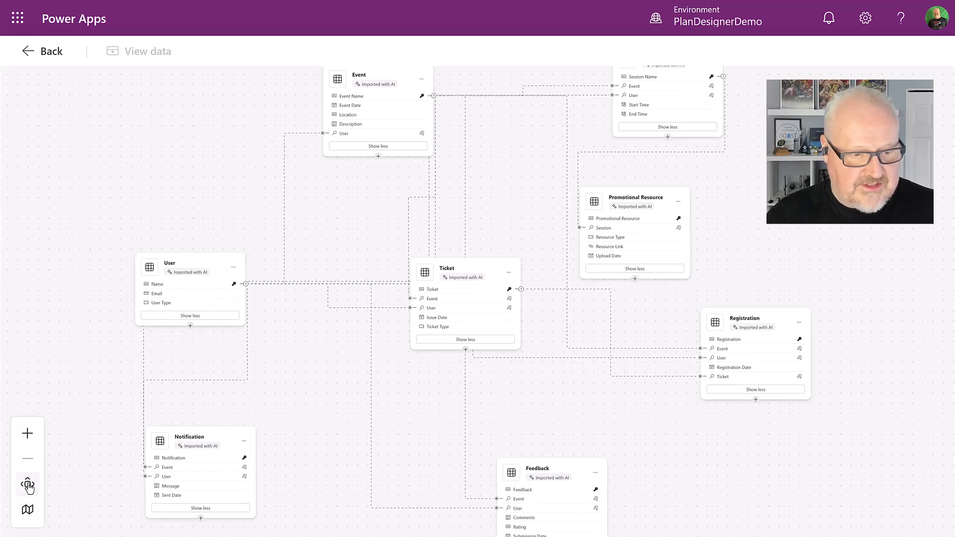
{"action": "left_click", "coordinate": [28, 512]}
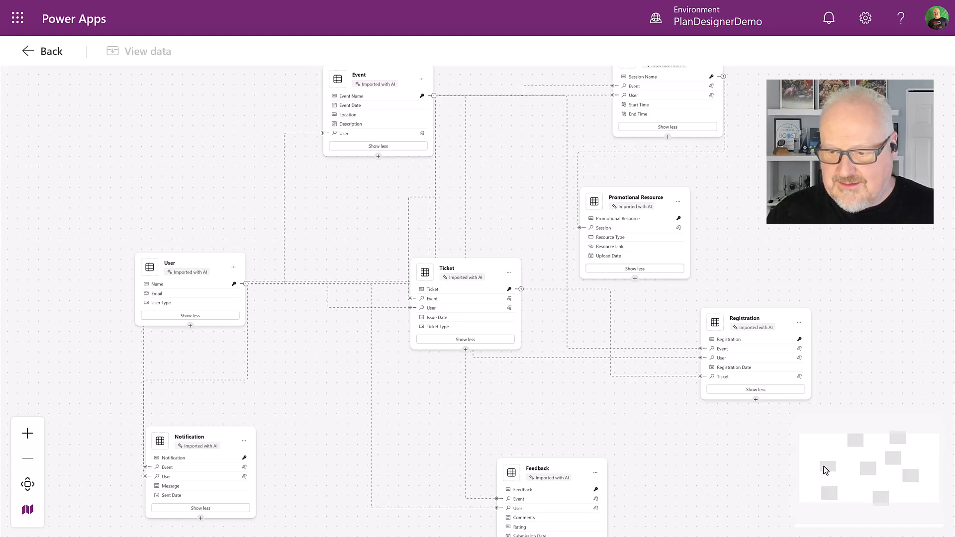
{"action": "mouse_move", "coordinate": [823, 467]}
{"action": "left_mouse_down"}
{"action": "mouse_move", "coordinate": [838, 468]}
{"action": "mouse_move", "coordinate": [820, 465]}
{"action": "left_mouse_up"}
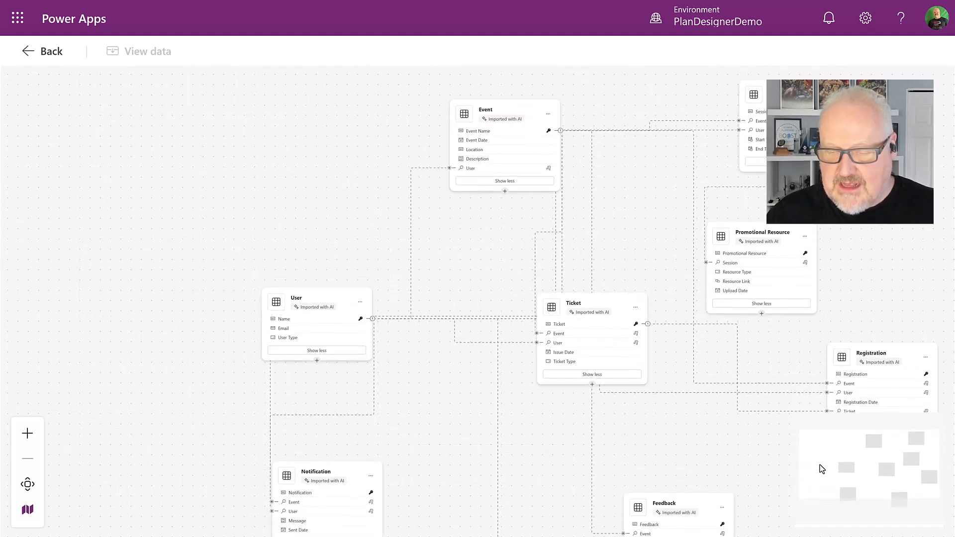
{"action": "left_click_drag", "start_coordinate": [603, 217], "coordinate": [418, 216]}
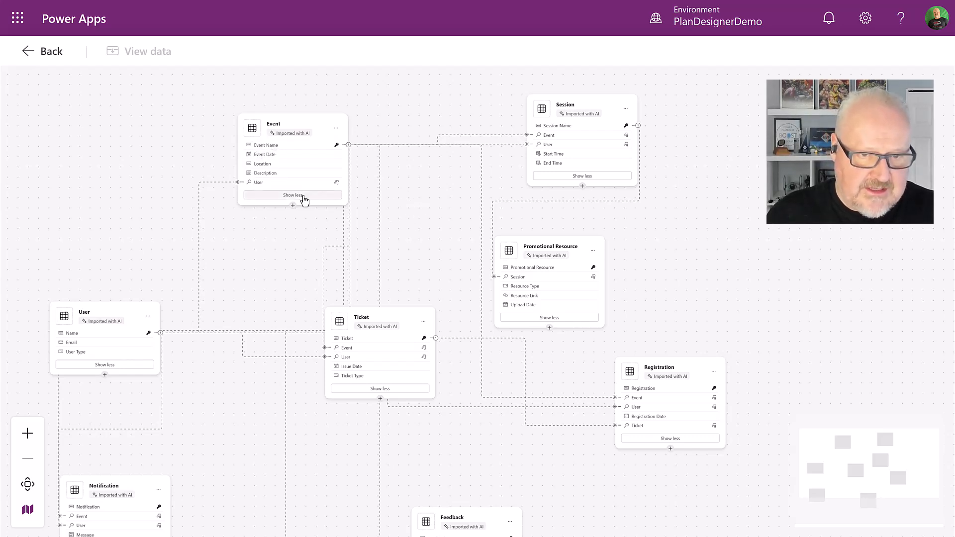
- Show the Event table's sample data and look through its rows and columns
{"action": "left_click", "coordinate": [336, 128]}
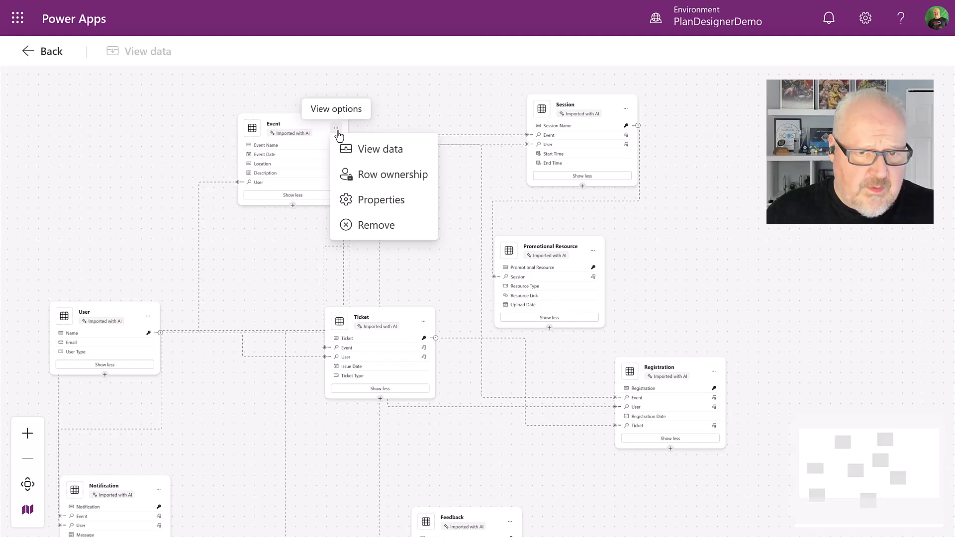
{"action": "left_click", "coordinate": [377, 150]}
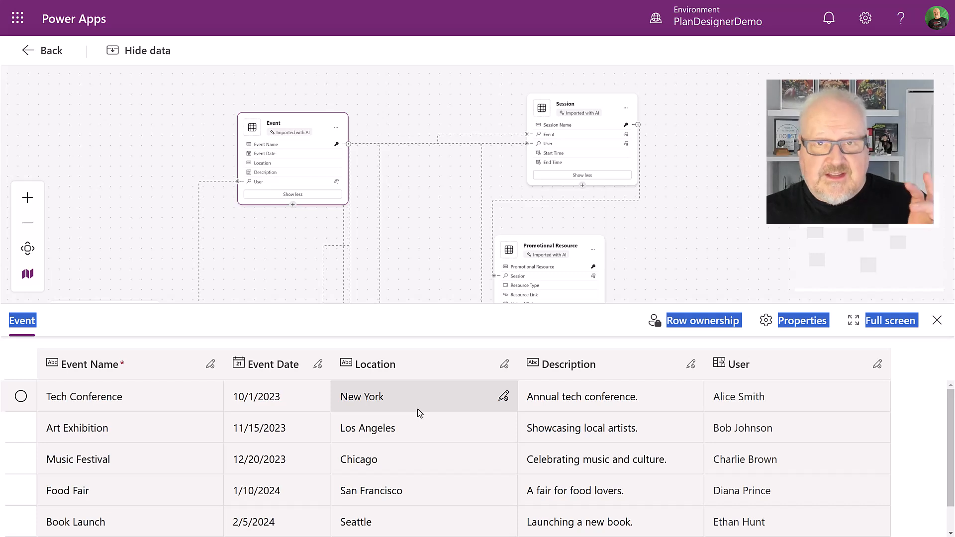
{"action": "scroll", "coordinate": [419, 408], "scroll_direction": "down", "scroll_amount": 1}
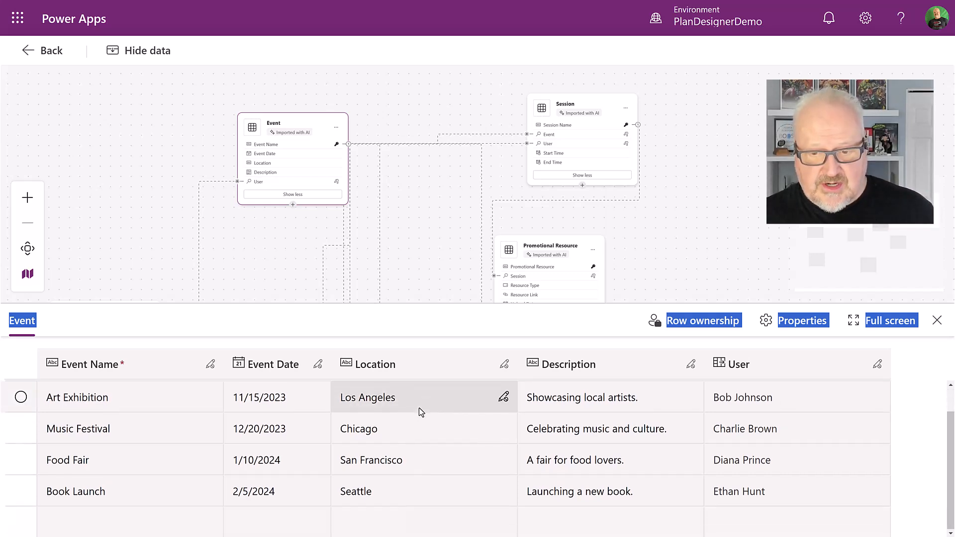
{"action": "scroll", "coordinate": [419, 407], "scroll_direction": "up", "scroll_amount": 1}
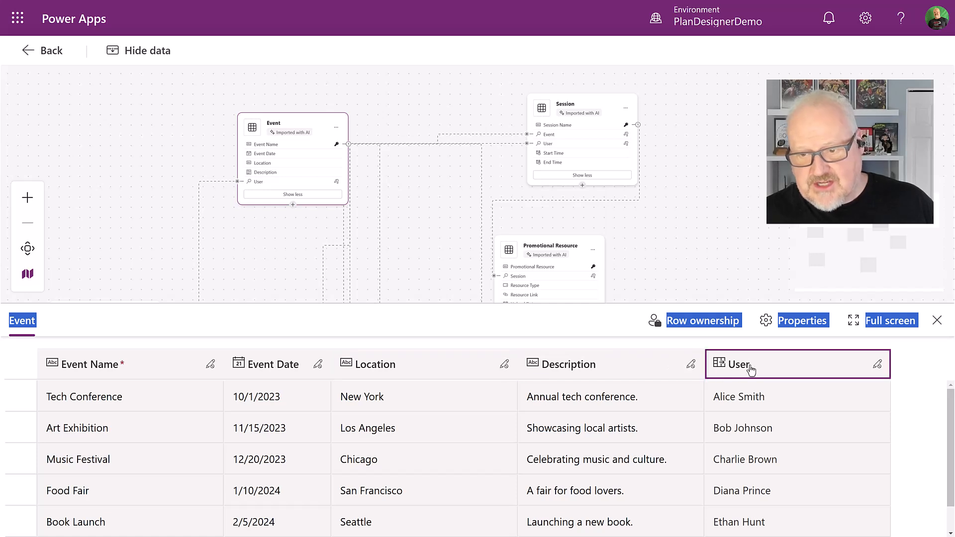
- Inspect the Event table's properties including the advanced options, and return to the Event Tracker plan
{"action": "left_click", "coordinate": [768, 322]}
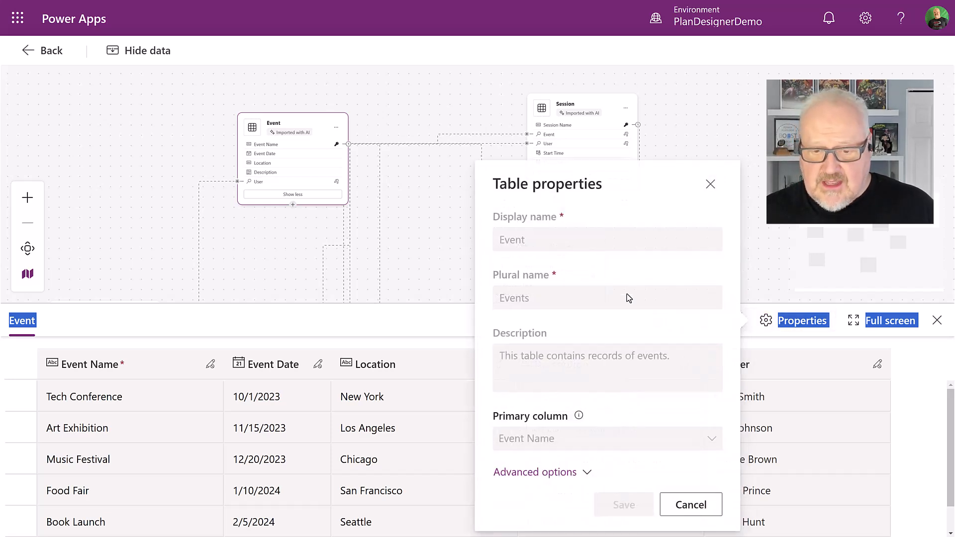
{"action": "left_click", "coordinate": [550, 472]}
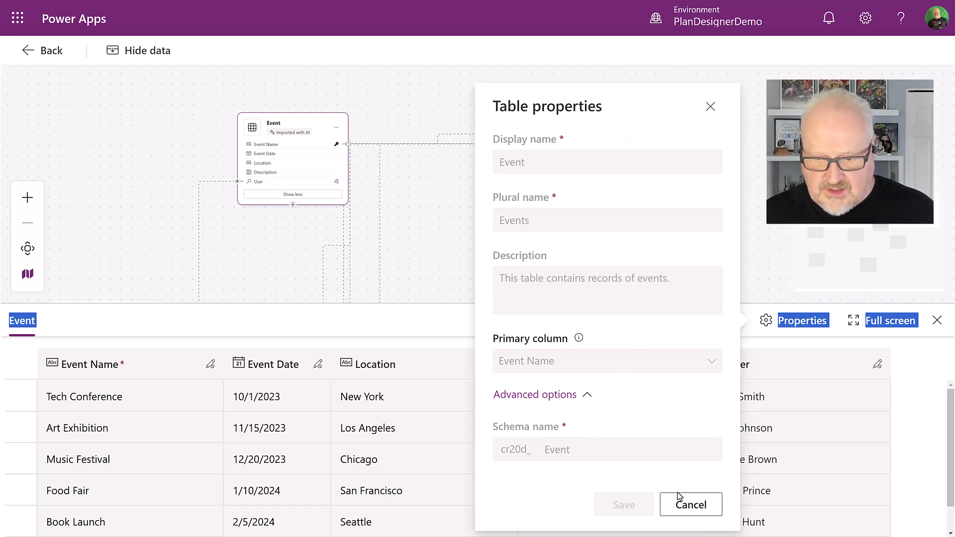
{"action": "left_click", "coordinate": [685, 505]}
{"action": "scroll", "coordinate": [724, 177], "scroll_direction": "up", "scroll_amount": 4}
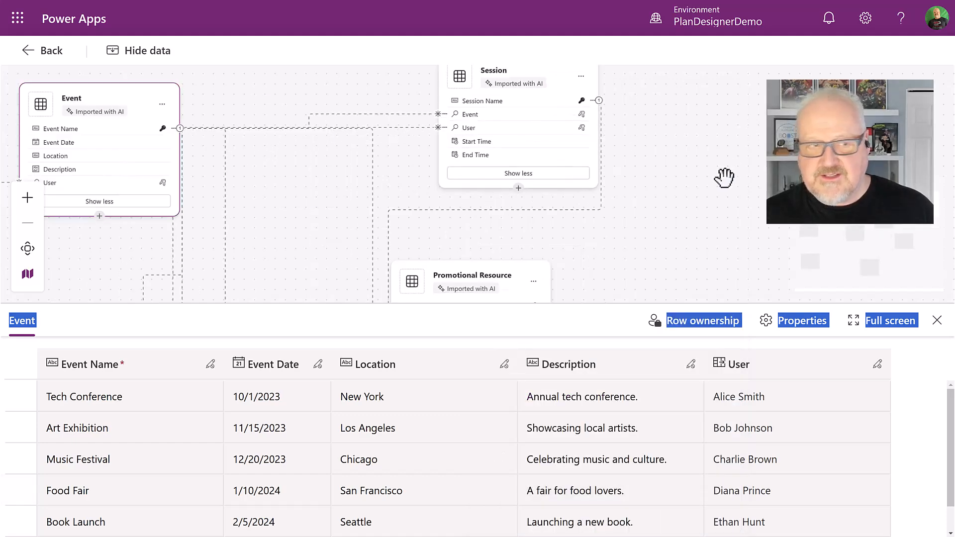
{"action": "scroll", "coordinate": [724, 177], "scroll_direction": "down", "scroll_amount": 4}
{"action": "scroll", "coordinate": [724, 177], "scroll_direction": "up", "scroll_amount": 1}
{"action": "left_click", "coordinate": [44, 52]}
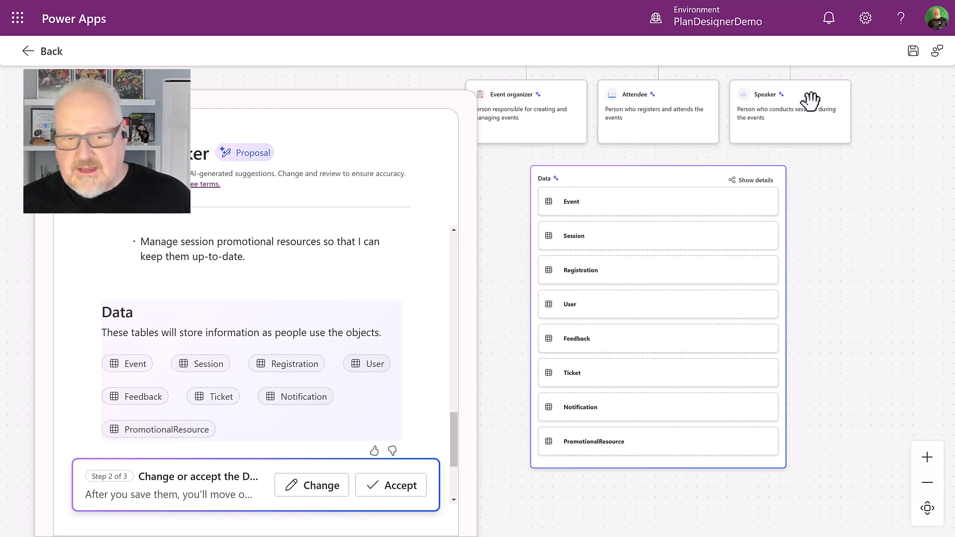
- Save the plan to the existing solution EventDemo, with ReadyXRM chosen as the publisher
{"action": "left_click", "coordinate": [913, 57]}
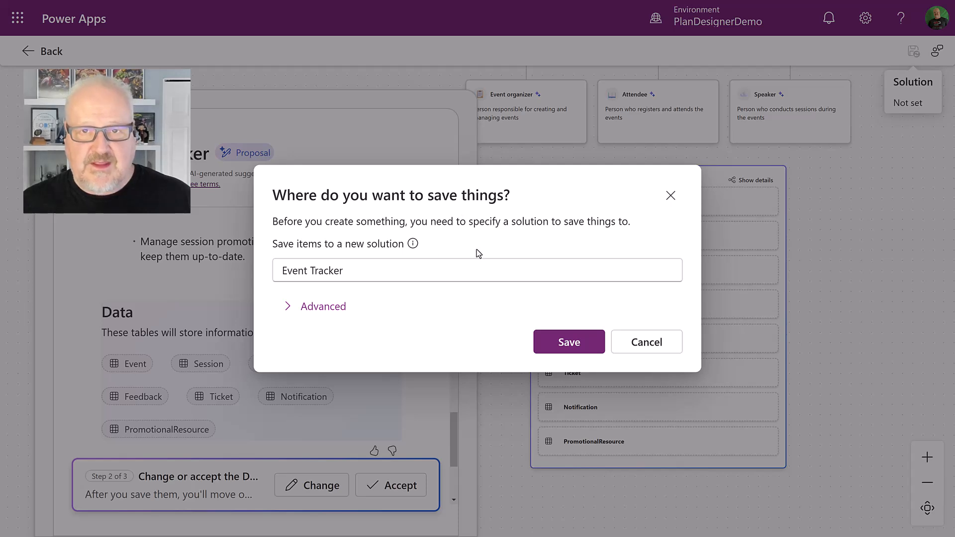
{"action": "left_click", "coordinate": [323, 307]}
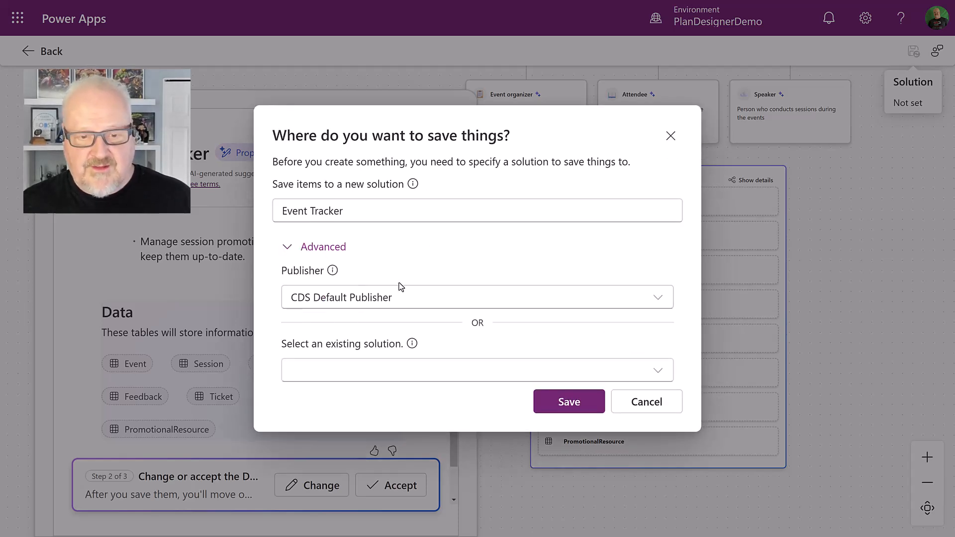
{"action": "left_click", "coordinate": [412, 303]}
{"action": "left_click", "coordinate": [355, 405]}
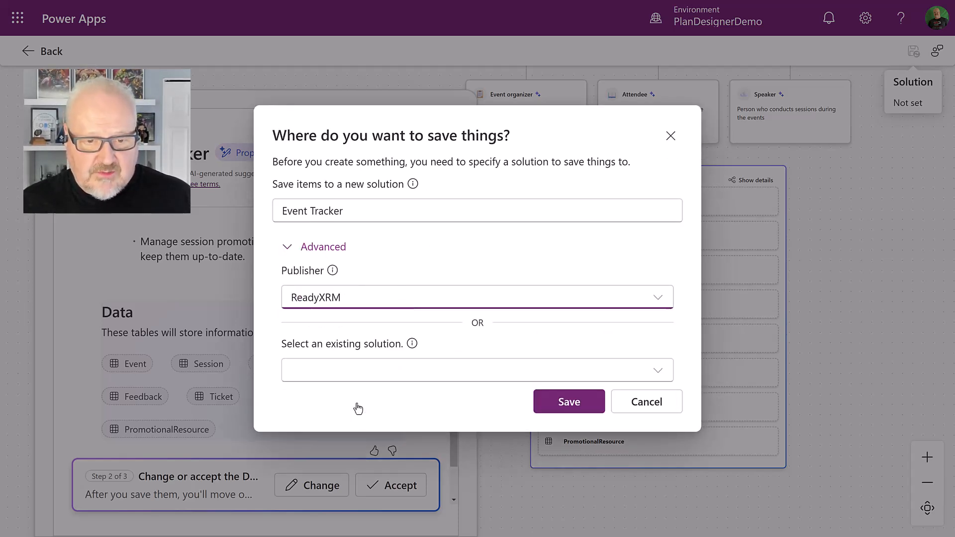
{"action": "left_click", "coordinate": [375, 378]}
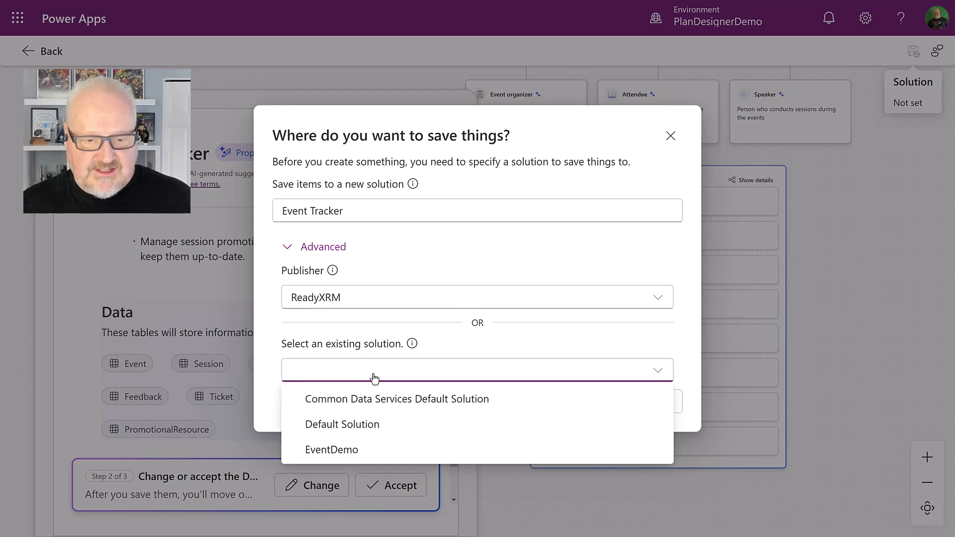
{"action": "left_click", "coordinate": [369, 451]}
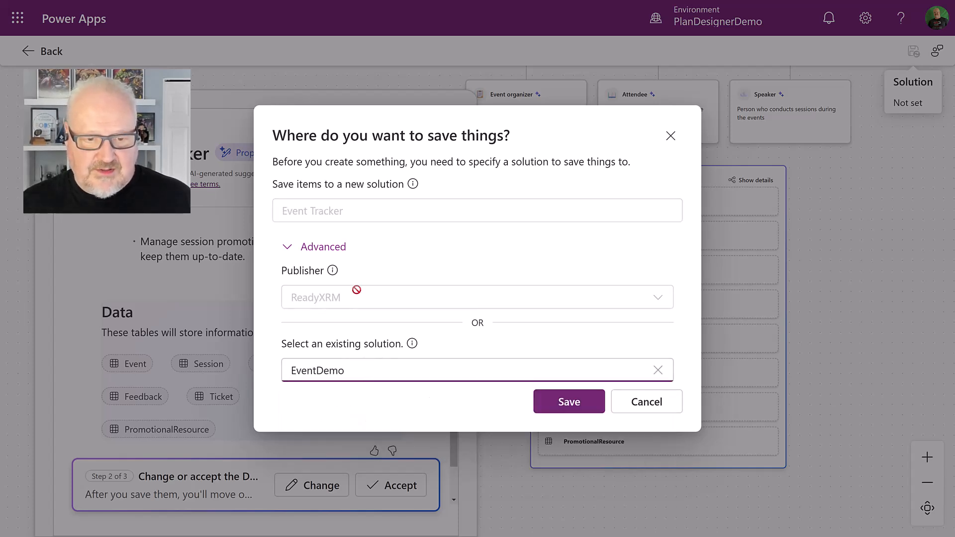
{"action": "left_click", "coordinate": [567, 403]}
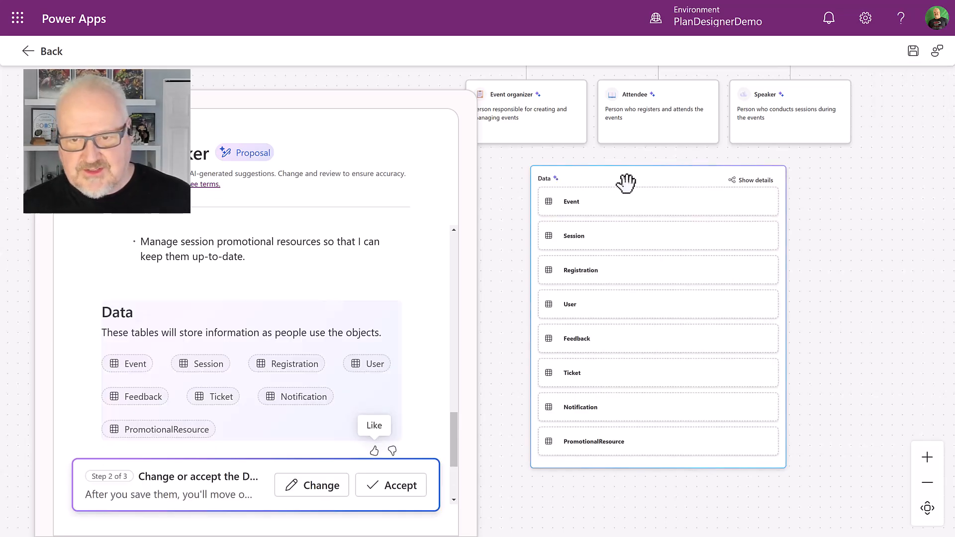
- Show the plan's data details again and check the Event table's editable properties, including the schema name under the advanced options
{"action": "left_click", "coordinate": [753, 183]}
{"action": "scroll", "coordinate": [330, 201], "scroll_direction": "up", "scroll_amount": 3}
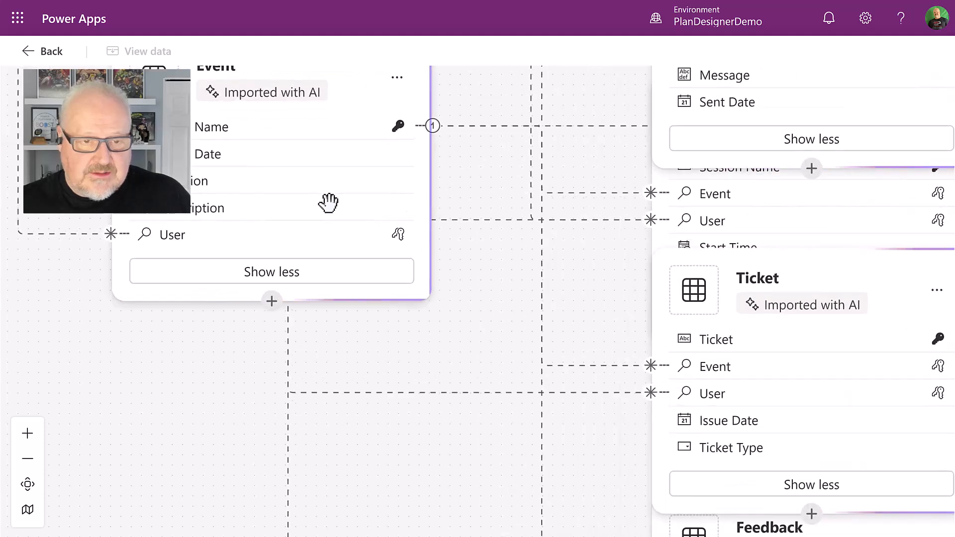
{"action": "scroll", "coordinate": [329, 202], "scroll_direction": "down", "scroll_amount": 5}
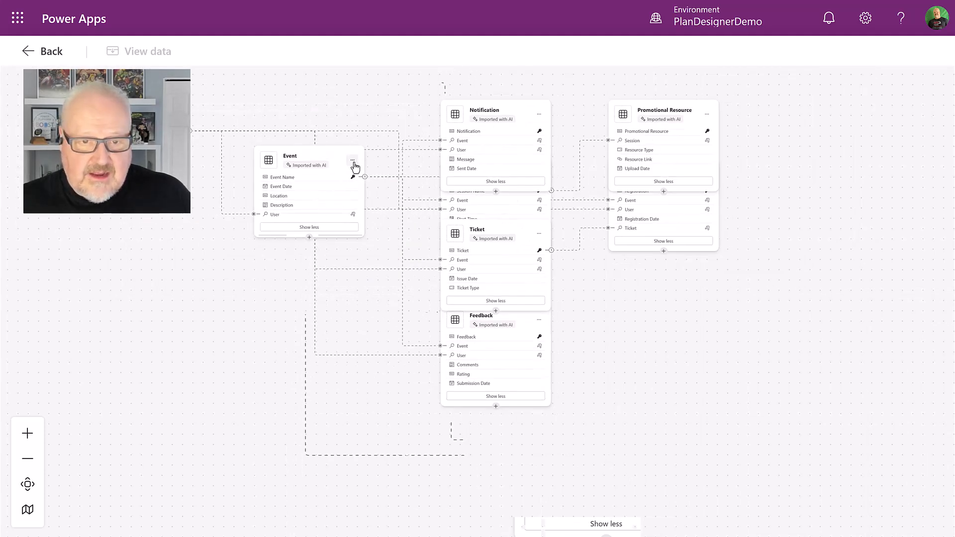
{"action": "left_click", "coordinate": [352, 161]}
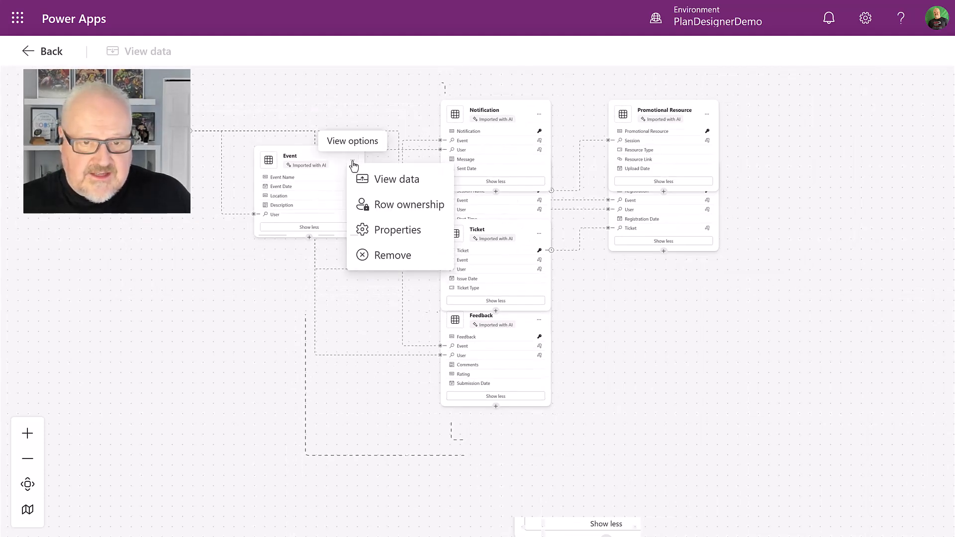
{"action": "left_click", "coordinate": [394, 234]}
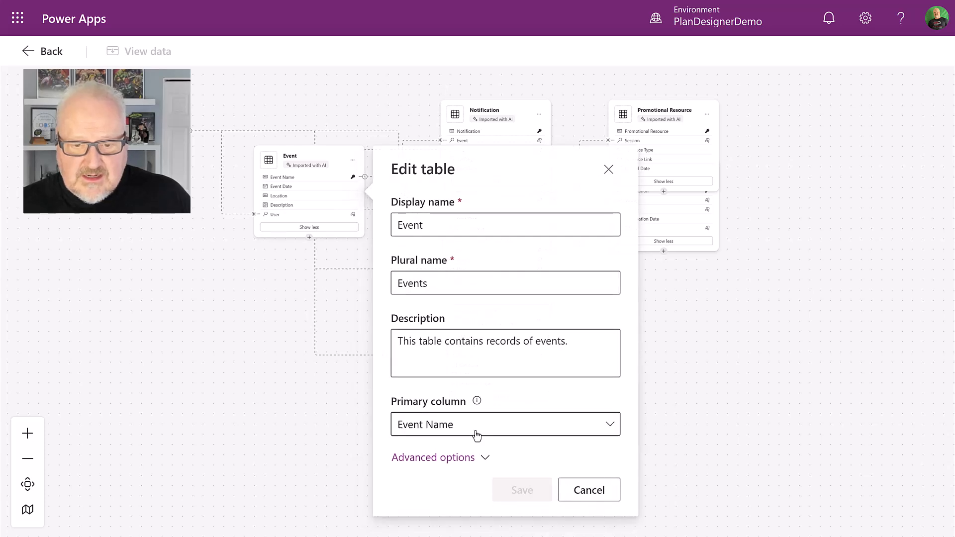
{"action": "left_click", "coordinate": [448, 457]}
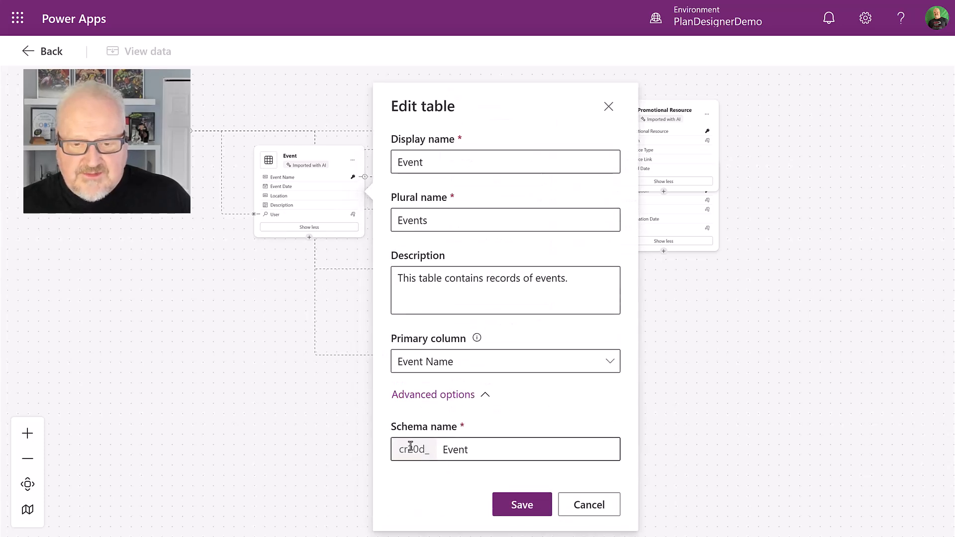
{"action": "left_click", "coordinate": [601, 507]}
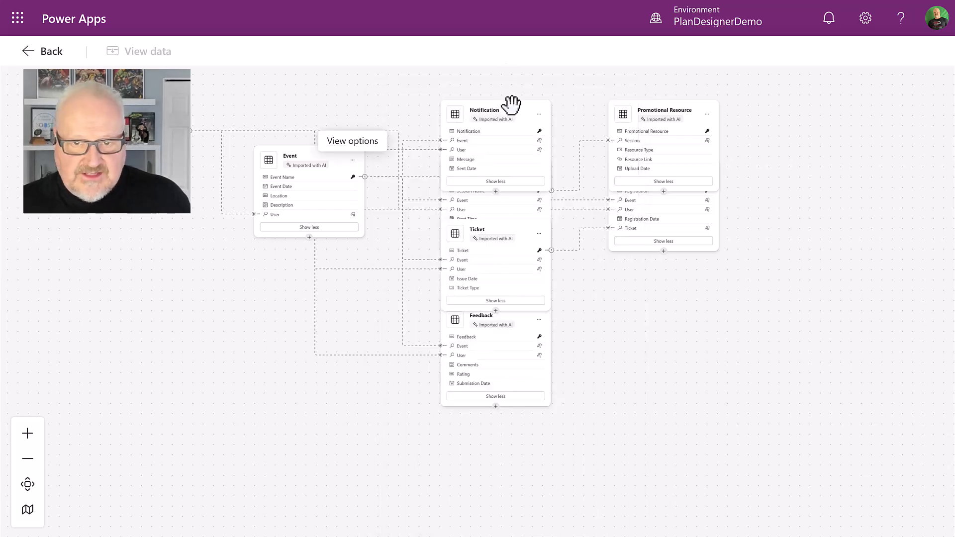
- Move the Notification and Session tables apart in the data diagram, and check the Session table's properties without changing them
{"action": "left_click_drag", "start_coordinate": [510, 97], "coordinate": [513, 174]}
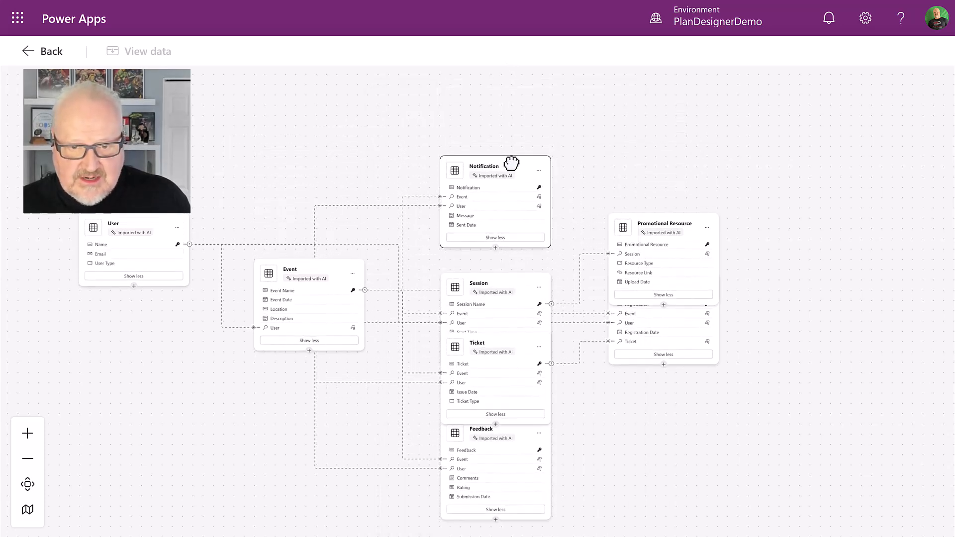
{"action": "left_click_drag", "start_coordinate": [502, 275], "coordinate": [502, 260]}
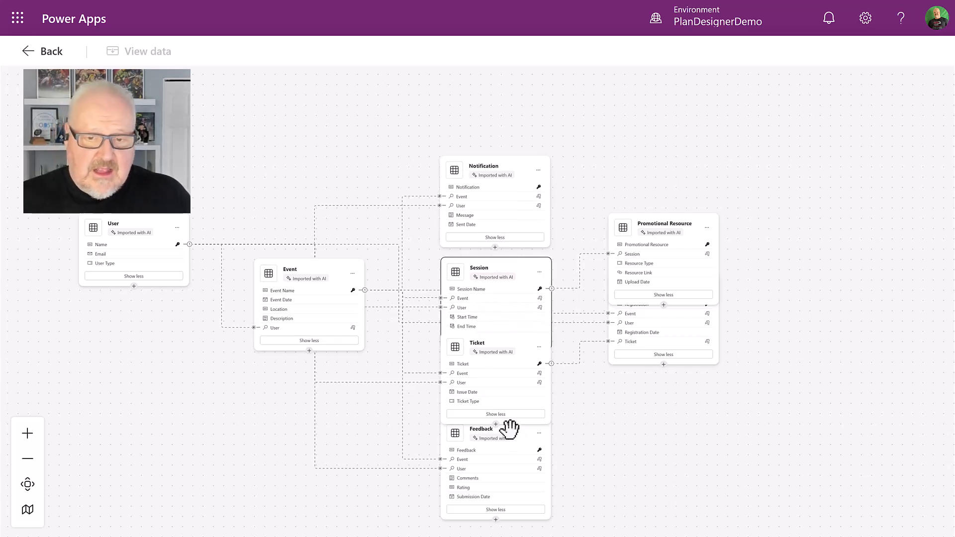
{"action": "left_click", "coordinate": [540, 273]}
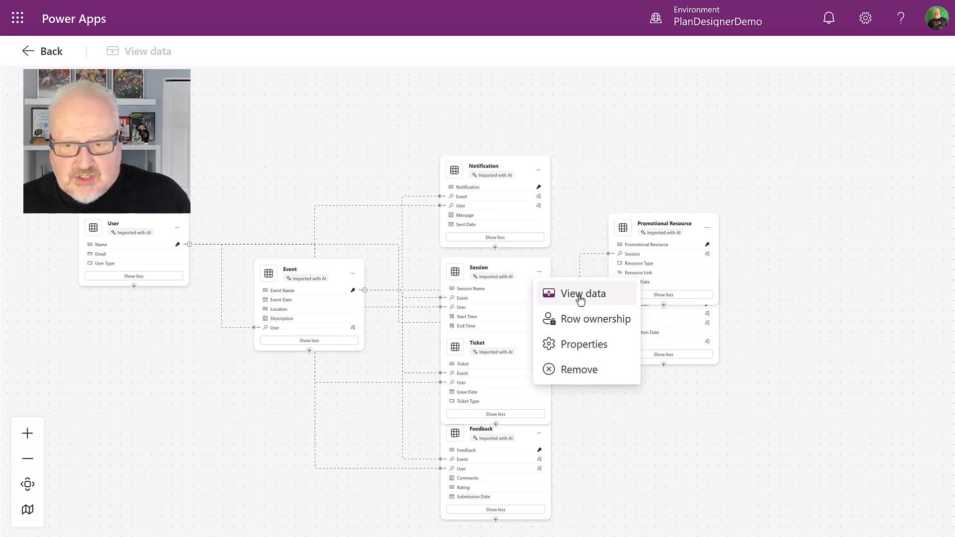
{"action": "left_click", "coordinate": [596, 350]}
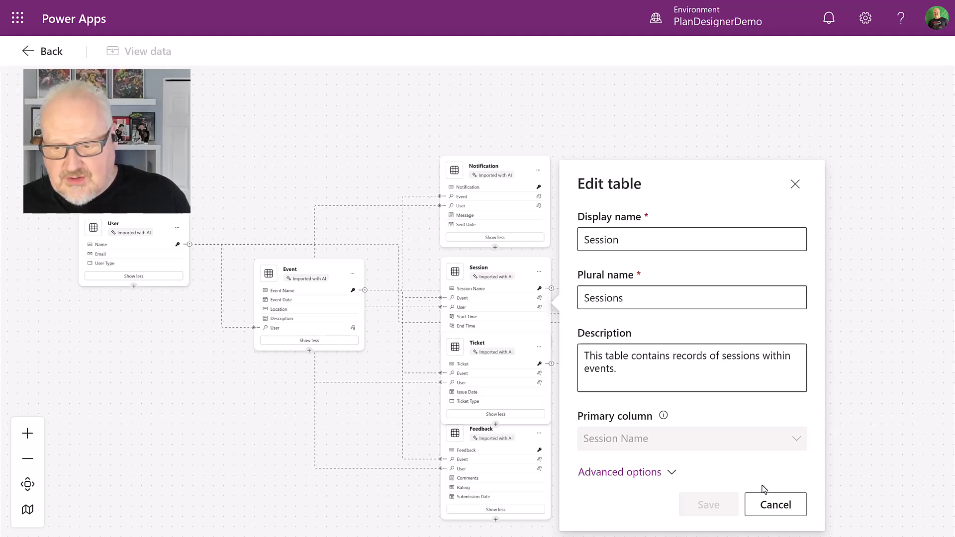
{"action": "left_click", "coordinate": [788, 504]}
- Show the Session table's sample data and return to the plan
{"action": "left_click", "coordinate": [540, 272]}
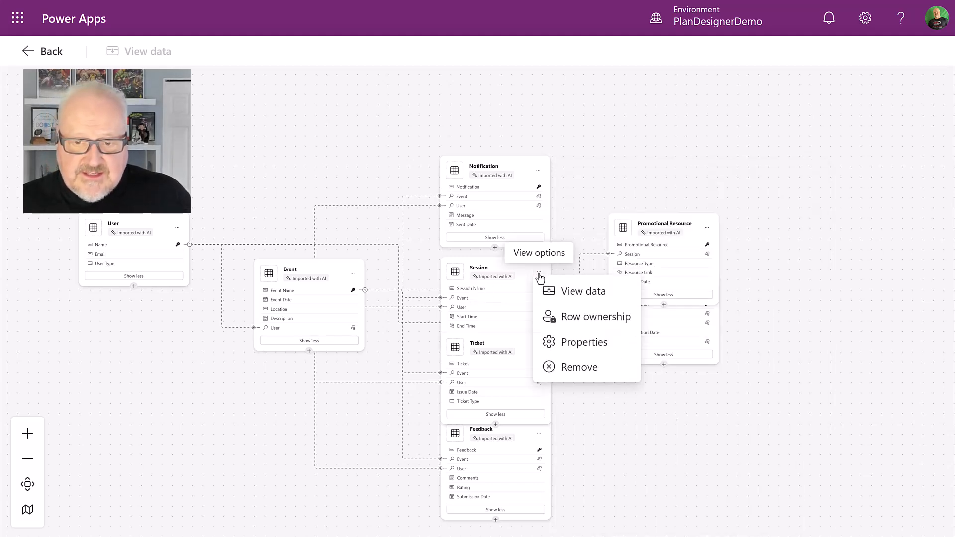
{"action": "left_click", "coordinate": [546, 292]}
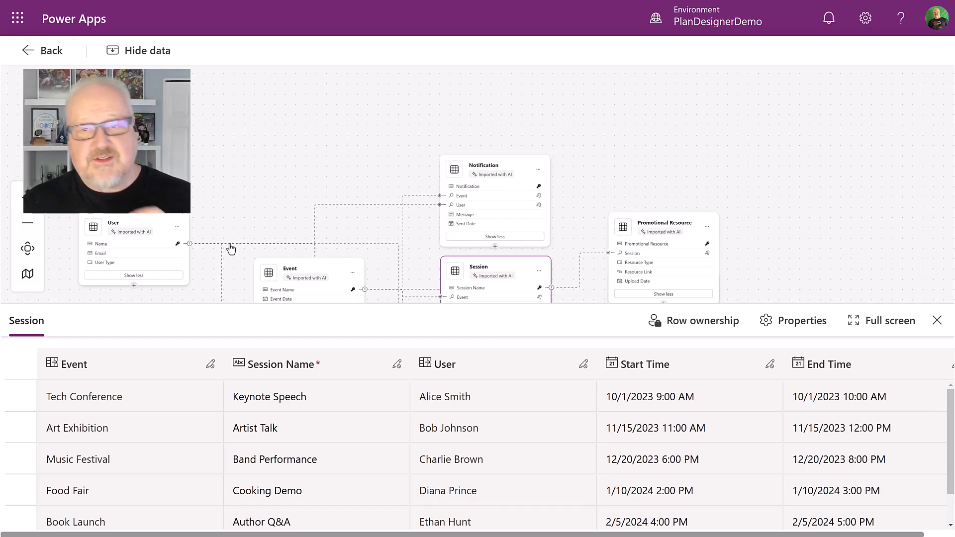
{"action": "left_click", "coordinate": [47, 53]}
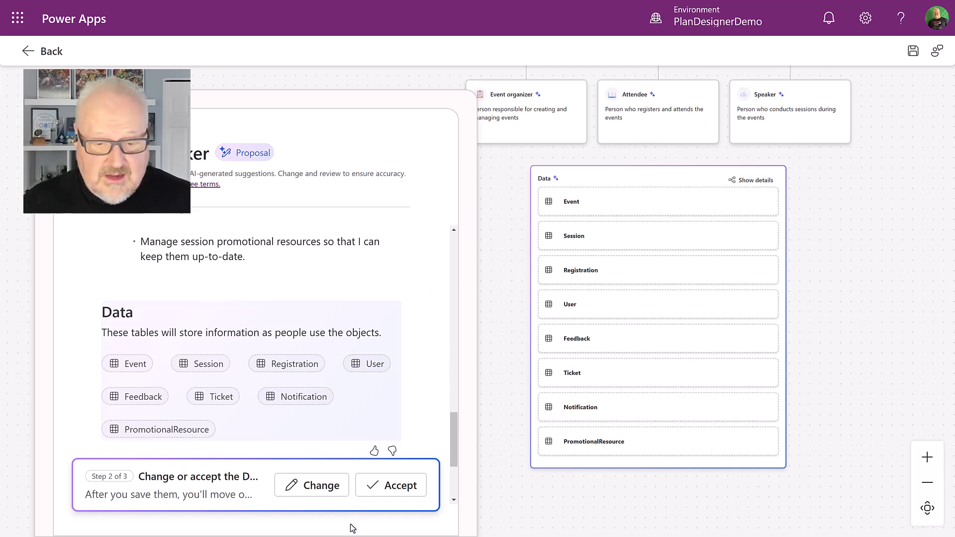
- Request a data change with the prompt "We don't promotionalresource table" to drop the PromotionalResource table, and keep the revised table list
{"action": "scroll", "coordinate": [342, 288], "scroll_direction": "down", "scroll_amount": 3}
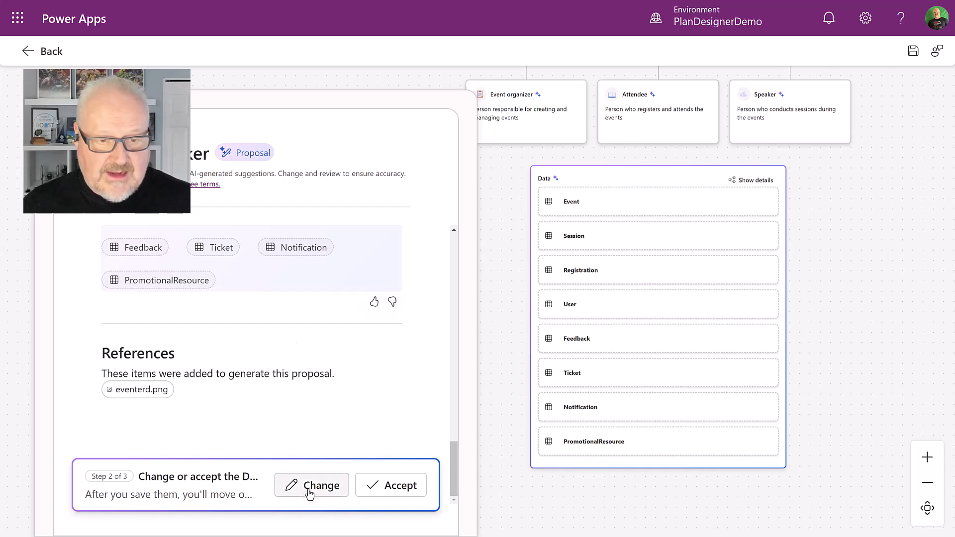
{"action": "scroll", "coordinate": [282, 365], "scroll_direction": "up", "scroll_amount": 3}
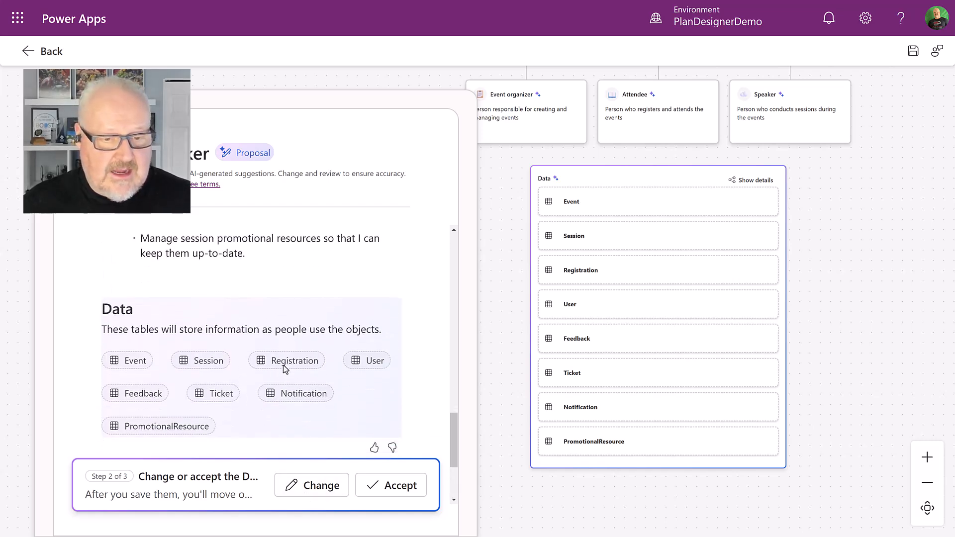
{"action": "scroll", "coordinate": [283, 365], "scroll_direction": "down", "scroll_amount": 3}
{"action": "left_click", "coordinate": [318, 488]}
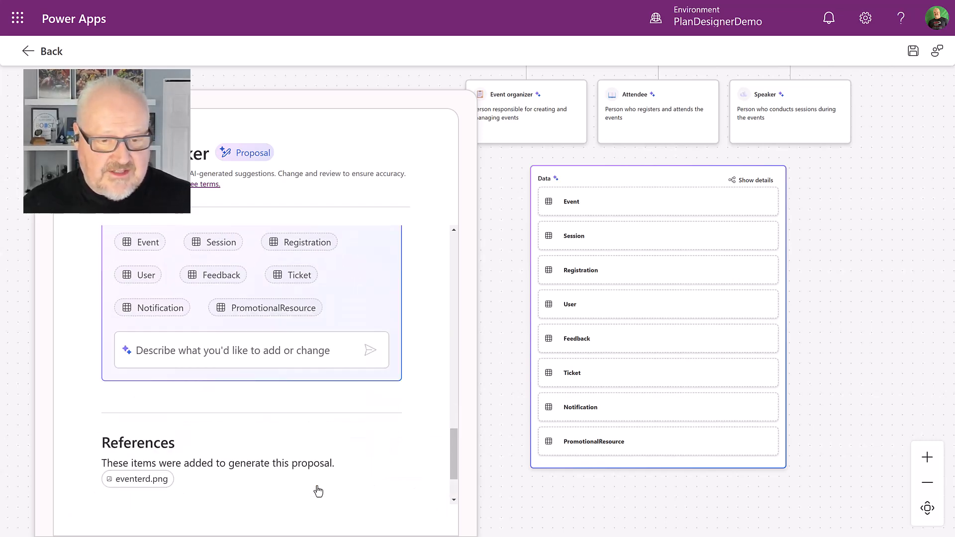
{"action": "left_click", "coordinate": [181, 349]}
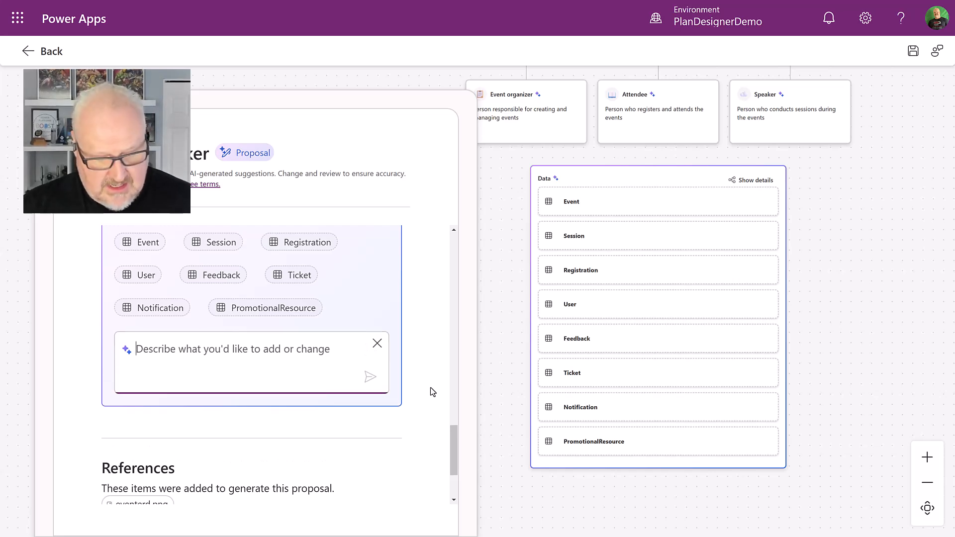
{"action": "type", "text": "We don't"}
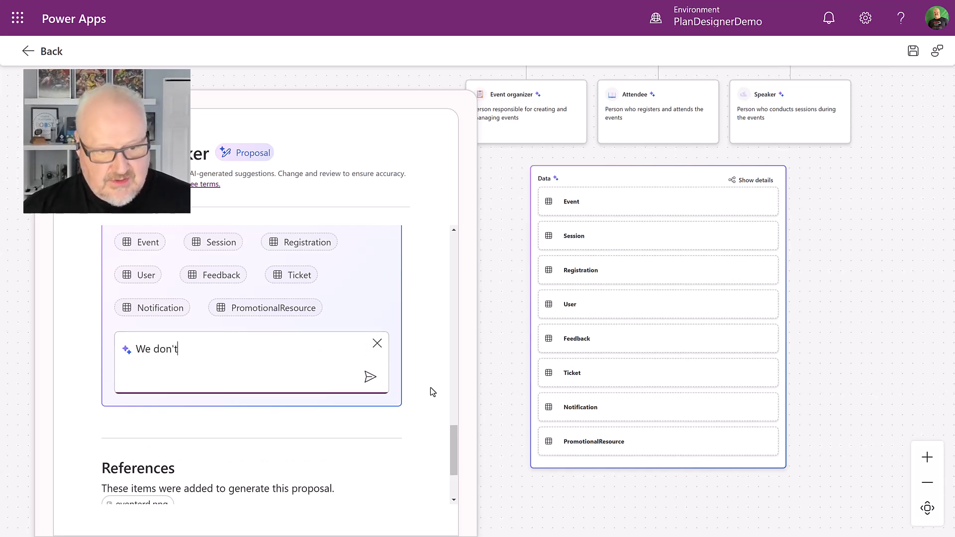
{"action": "type", "text": " promotionalresource table"}
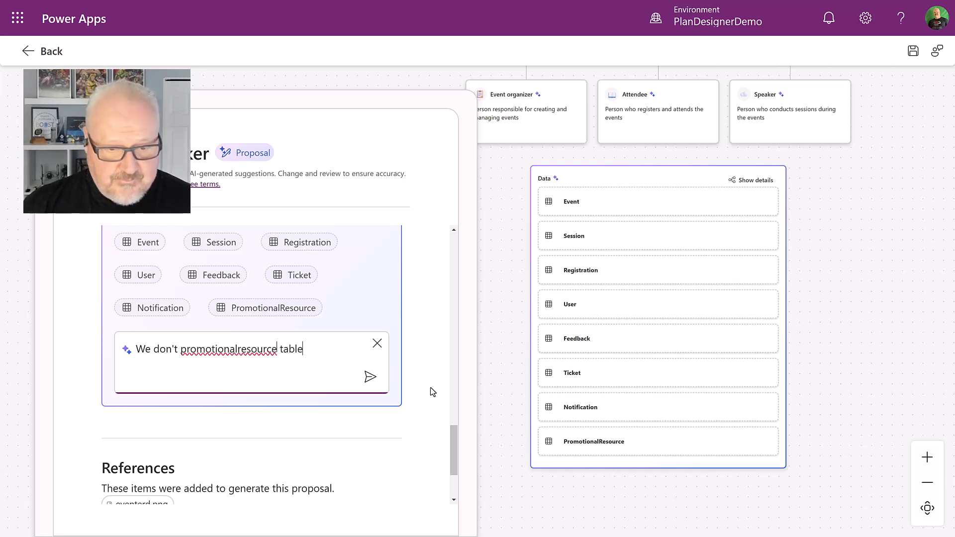
{"action": "key", "text": "Return"}
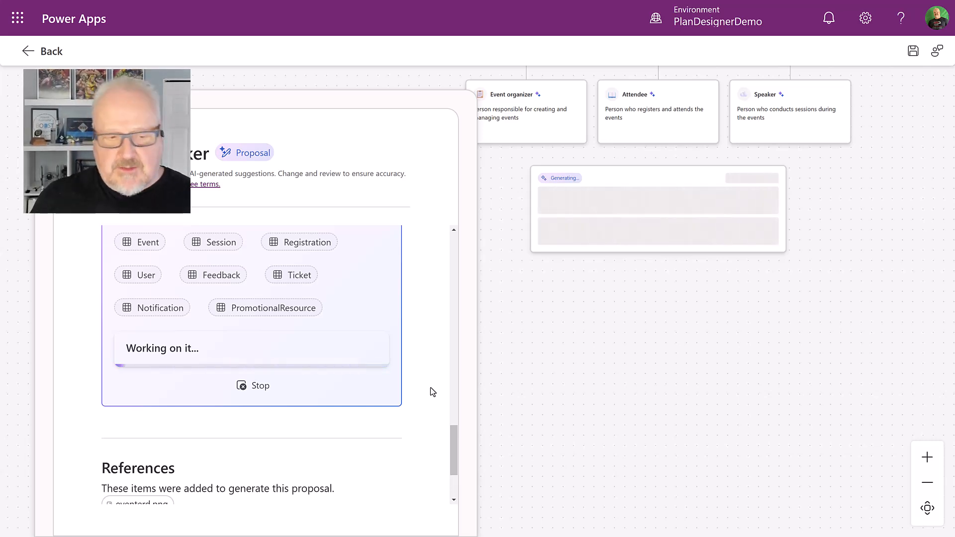
{"action": "left_click", "coordinate": [158, 386]}
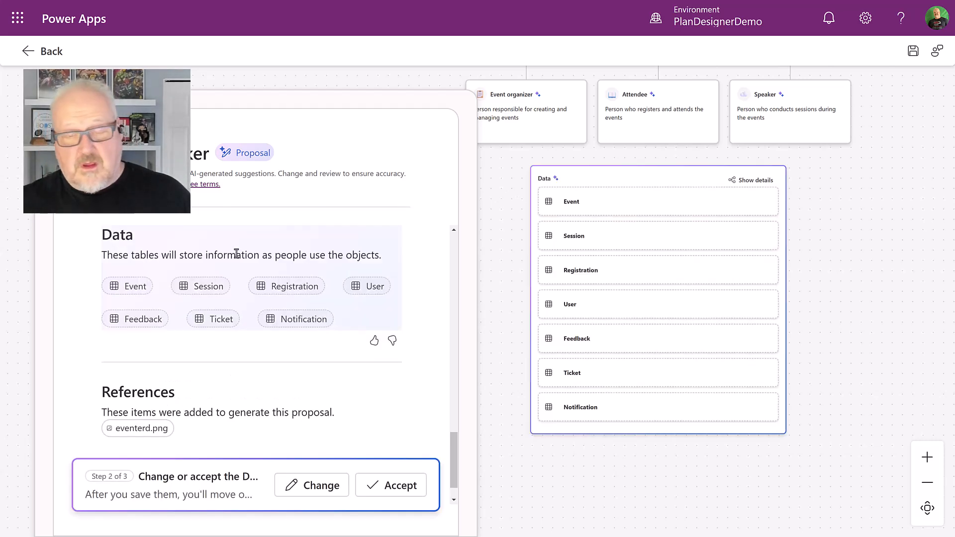
- Accept the proposed data tables and look over the suggested apps and flows across the plan canvas
{"action": "left_click", "coordinate": [382, 486]}
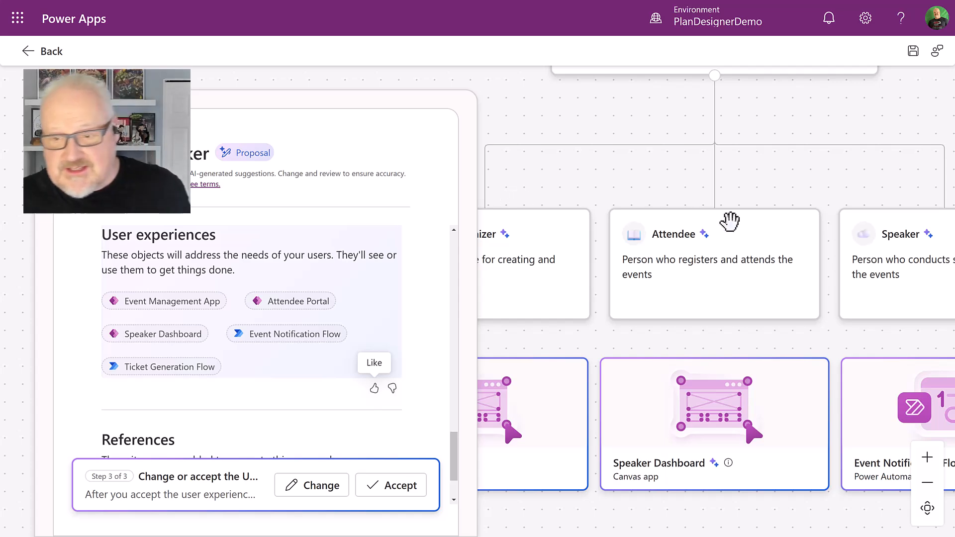
{"action": "scroll", "coordinate": [729, 219], "scroll_direction": "down", "scroll_amount": 5}
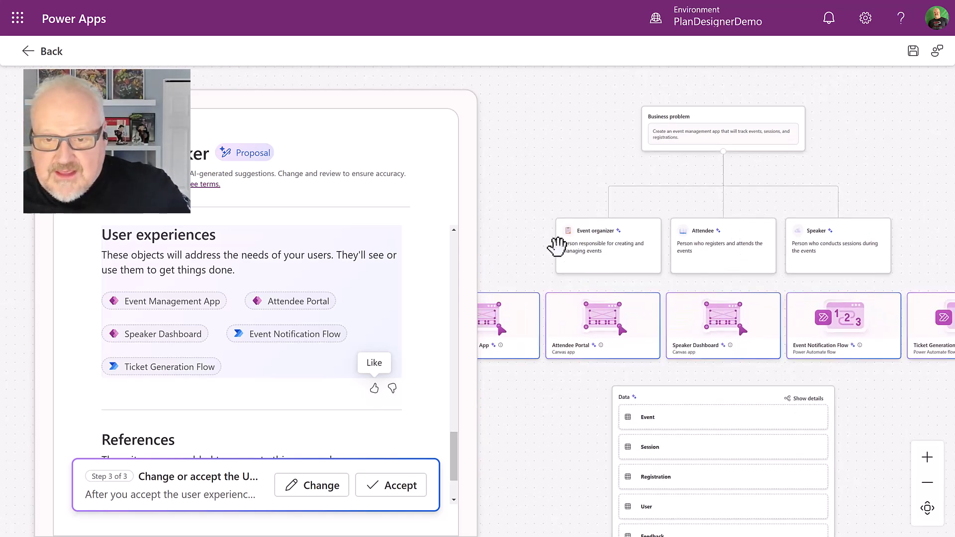
{"action": "left_click_drag", "start_coordinate": [558, 246], "coordinate": [638, 241]}
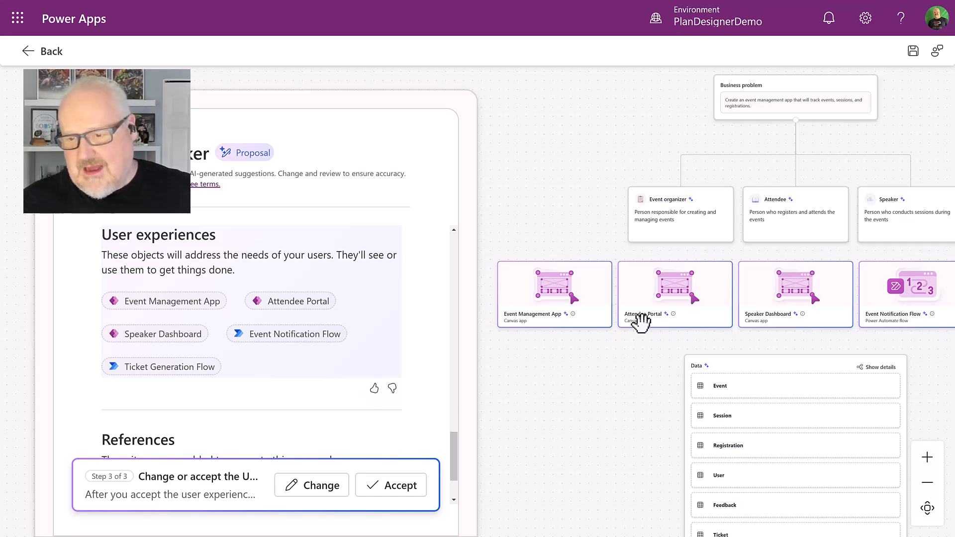
{"action": "left_click_drag", "start_coordinate": [718, 299], "coordinate": [611, 300]}
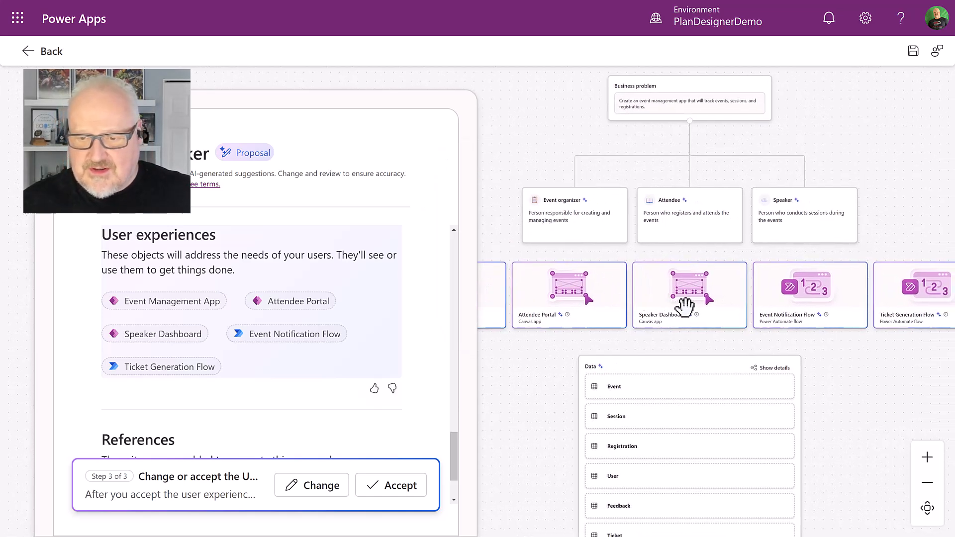
{"action": "left_click_drag", "start_coordinate": [684, 308], "coordinate": [608, 304]}
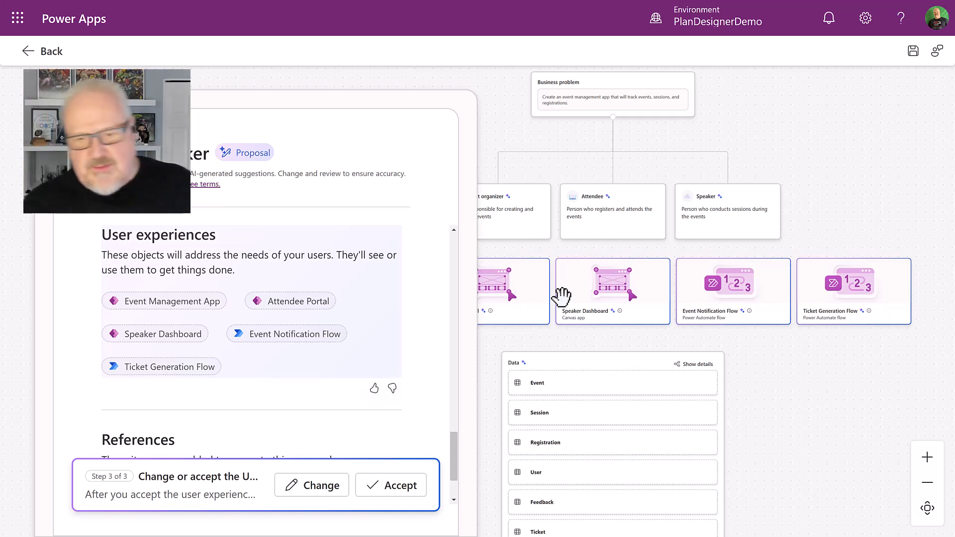
{"action": "left_click_drag", "start_coordinate": [539, 279], "coordinate": [727, 280]}
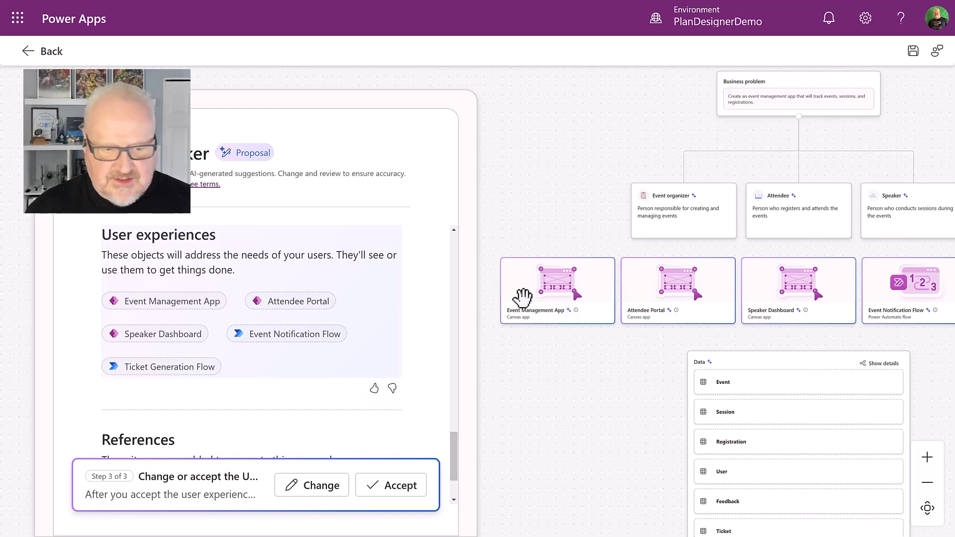
- Request a user experiences change with the prompt "make the event management app an model-driven power app"
{"action": "left_click", "coordinate": [307, 485]}
{"action": "left_click", "coordinate": [174, 421]}
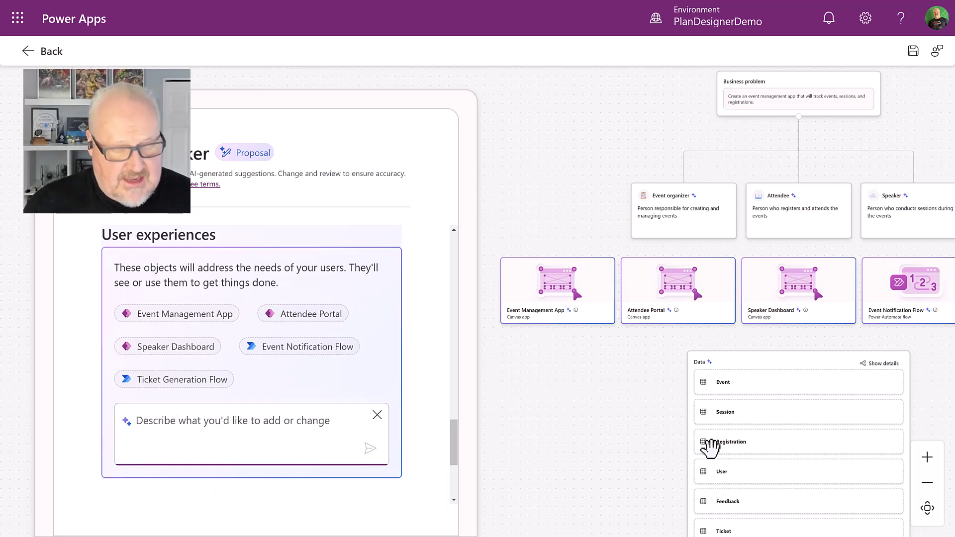
{"action": "type", "text": "mak"}
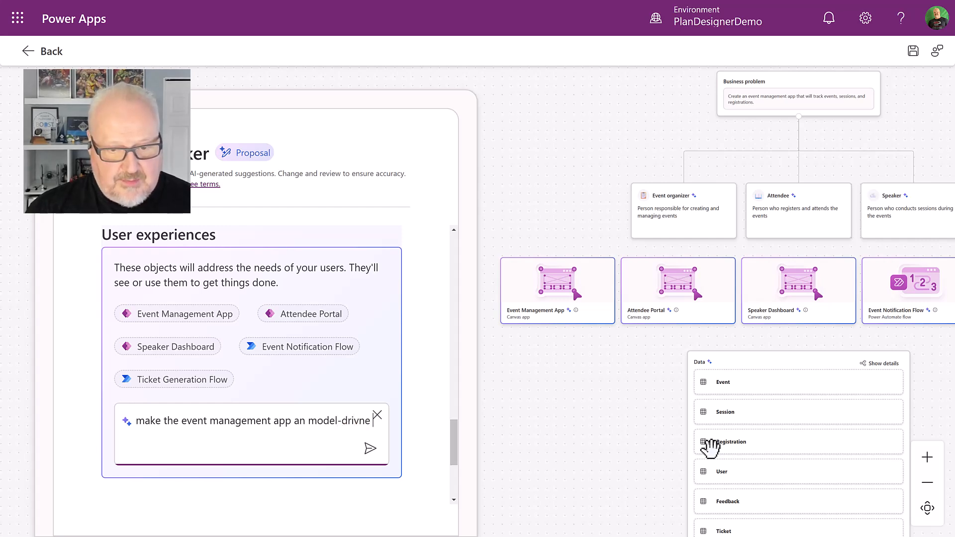
{"action": "key", "text": "BackSpace"}
{"action": "key", "text": "BackSpace"}
{"action": "type", "text": "en power"}
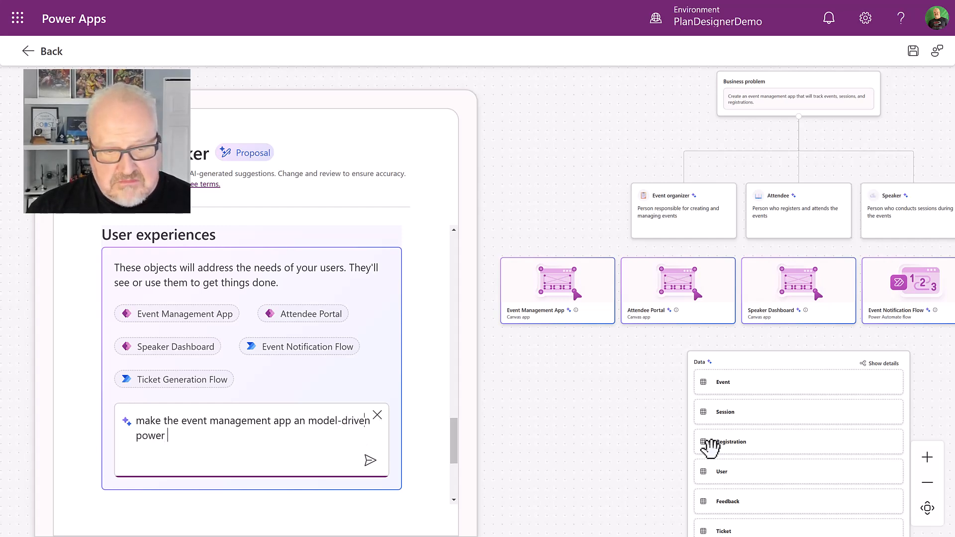
{"action": "type", "text": "app"}
{"action": "key", "text": "Return"}
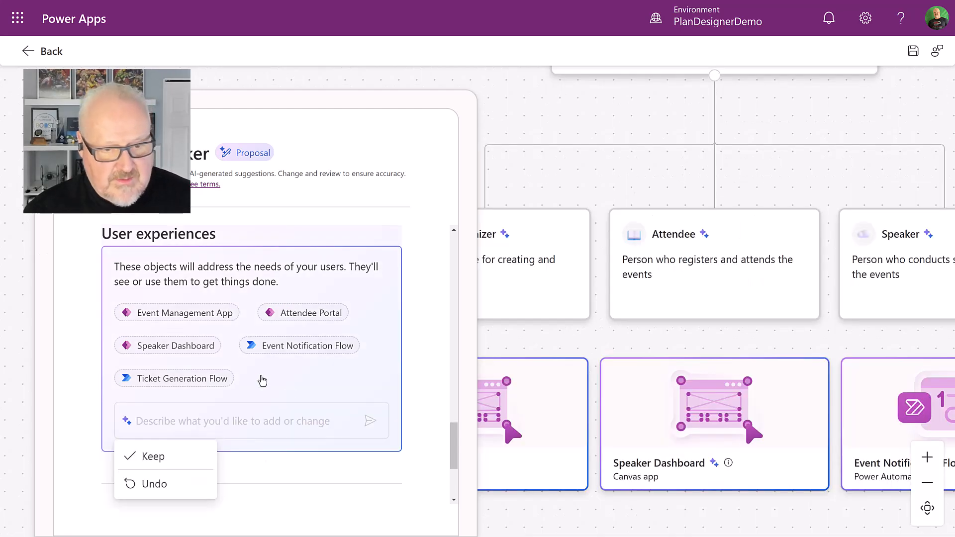
- Review the Event Management App's type and the other revised apps and flows on the canvas, and keep the change
{"action": "scroll", "coordinate": [262, 381], "scroll_direction": "down", "scroll_amount": 1}
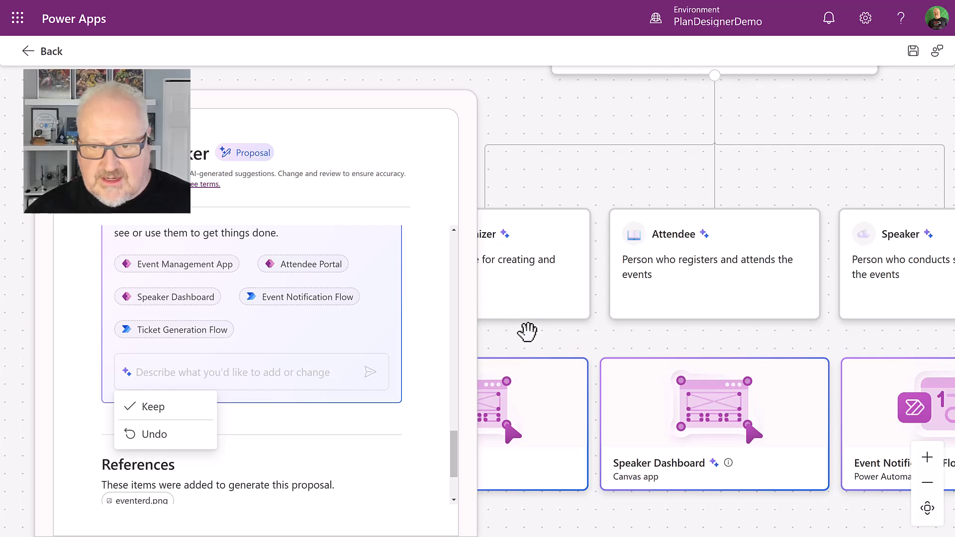
{"action": "scroll", "coordinate": [528, 333], "scroll_direction": "down", "scroll_amount": 4}
{"action": "left_click_drag", "start_coordinate": [528, 333], "coordinate": [714, 289]}
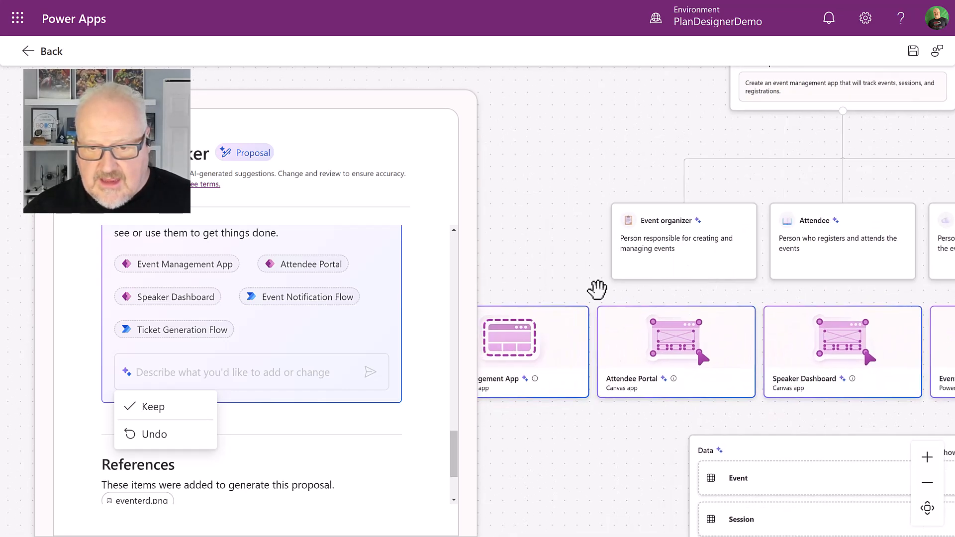
{"action": "scroll", "coordinate": [582, 289], "scroll_direction": "down", "scroll_amount": 3}
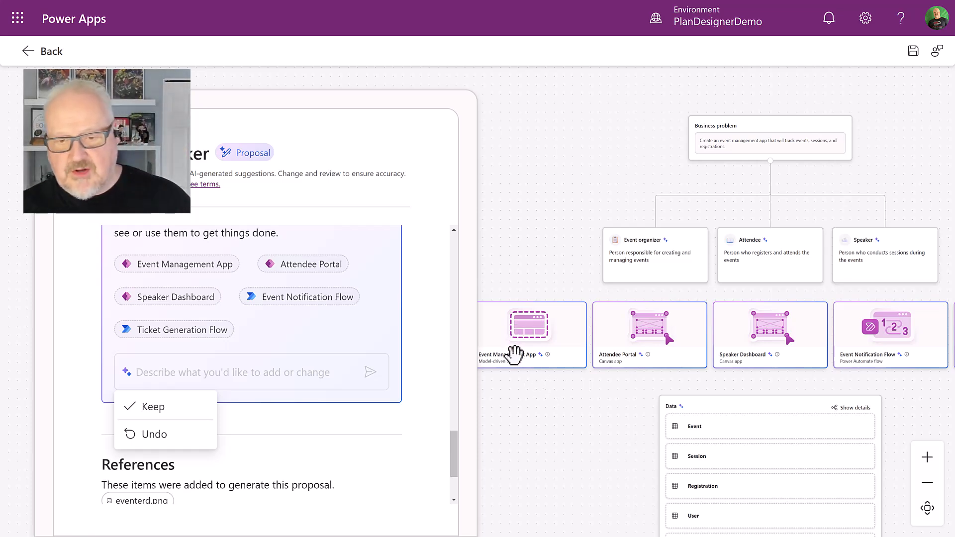
{"action": "left_click_drag", "start_coordinate": [511, 352], "coordinate": [540, 357]}
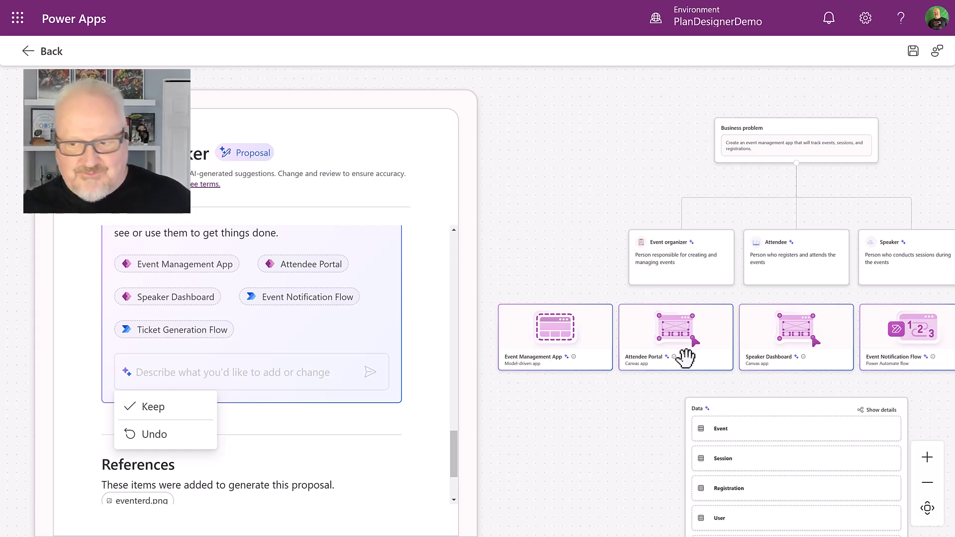
{"action": "left_click_drag", "start_coordinate": [761, 357], "coordinate": [565, 363]}
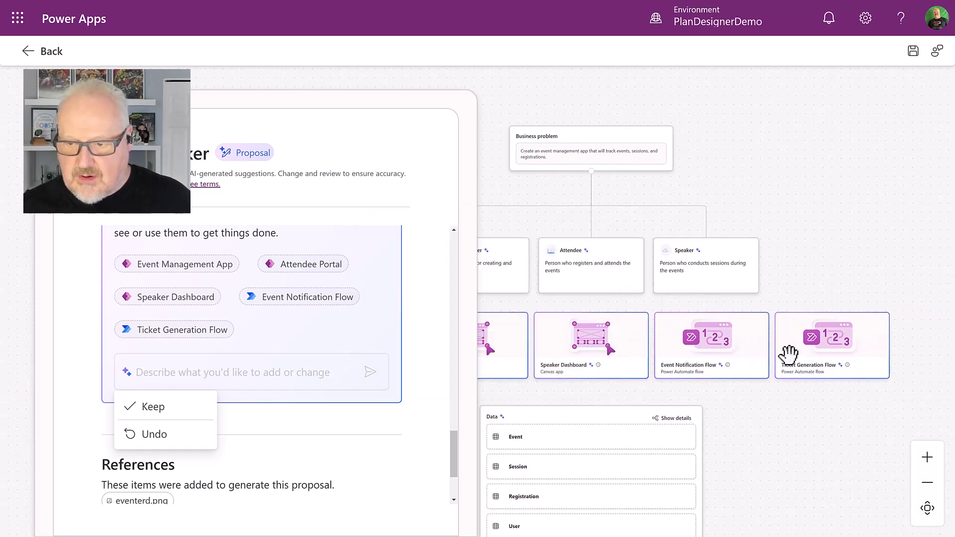
{"action": "left_click_drag", "start_coordinate": [652, 362], "coordinate": [875, 322]}
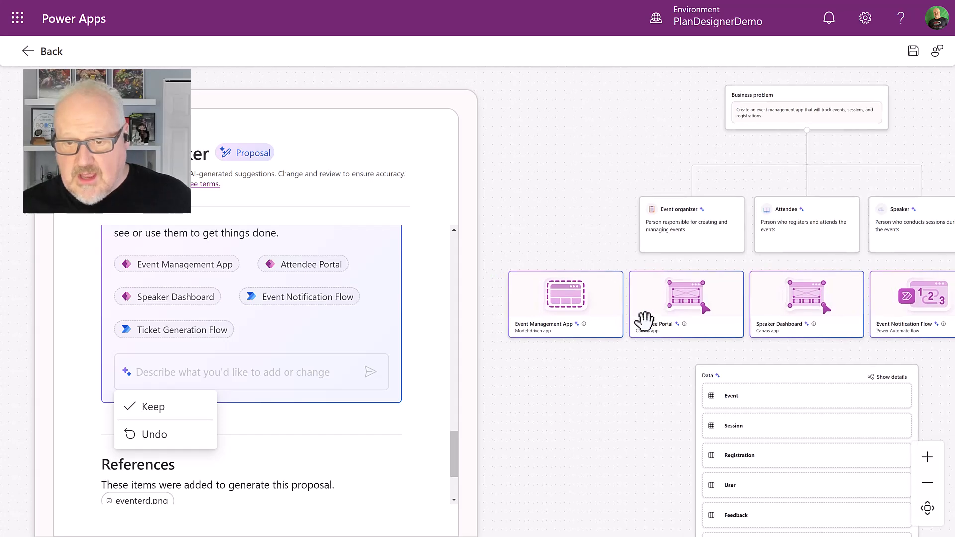
{"action": "left_click", "coordinate": [603, 313]}
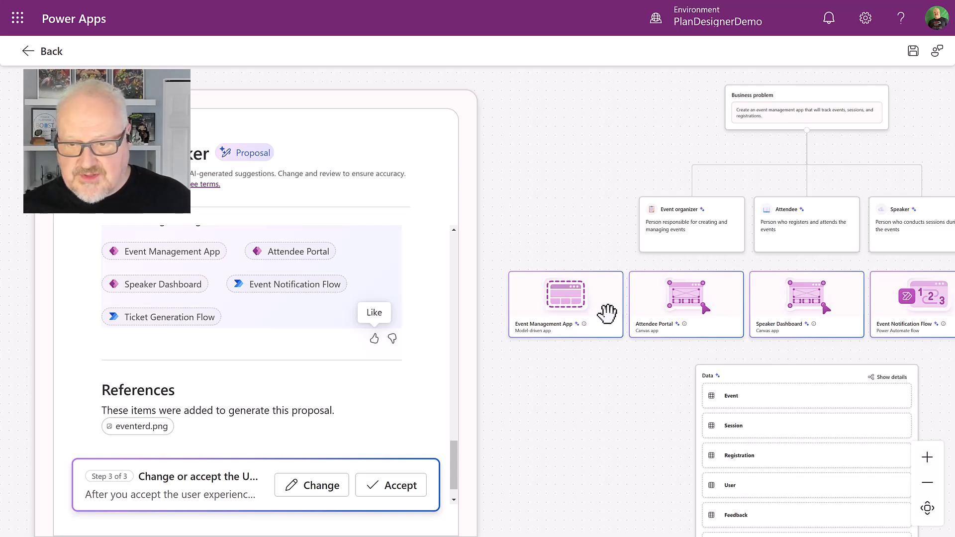
- Accept the proposed user experiences and locate the Event Management App's create option on the plan canvas
{"action": "left_click", "coordinate": [385, 486]}
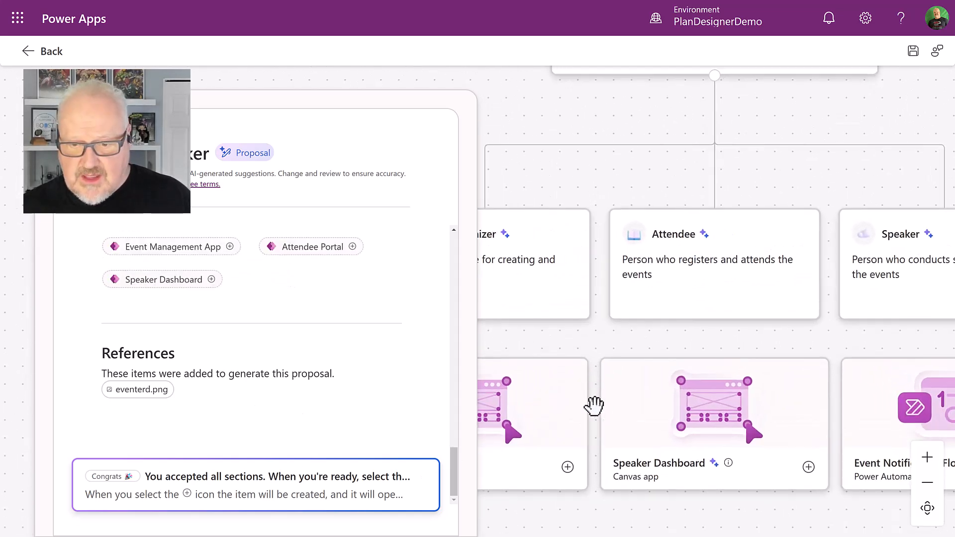
{"action": "left_click_drag", "start_coordinate": [546, 408], "coordinate": [746, 367]}
{"action": "left_click_drag", "start_coordinate": [661, 374], "coordinate": [763, 348]}
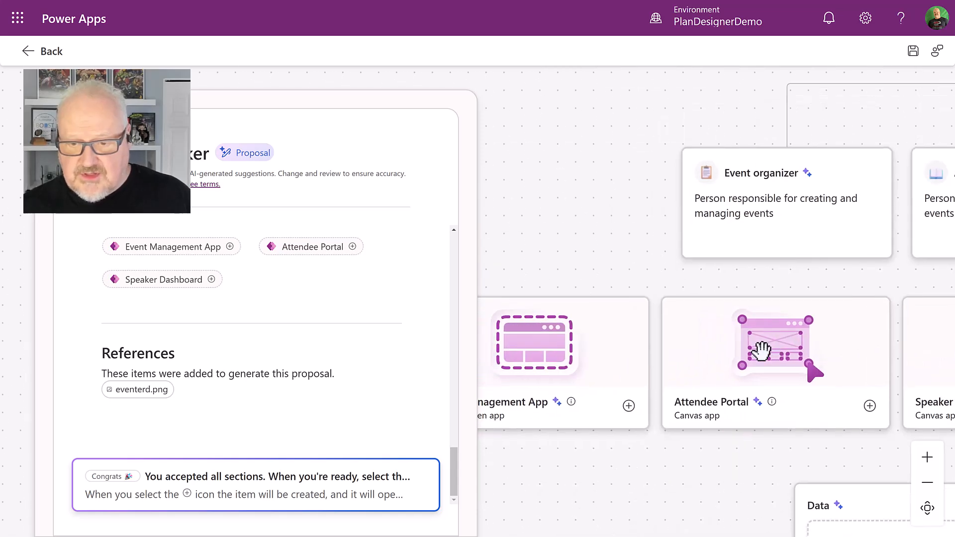
{"action": "left_click_drag", "start_coordinate": [558, 359], "coordinate": [660, 344]}
{"action": "mouse_move", "coordinate": [675, 388]}
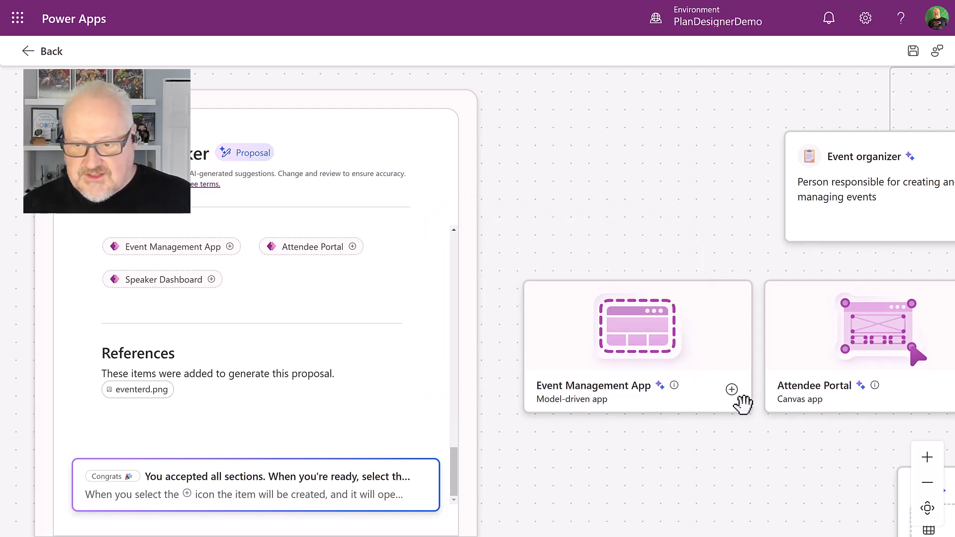
- Create the Event Management App from the plan canvas, saving the plan's data tables first
{"action": "left_click", "coordinate": [732, 390]}
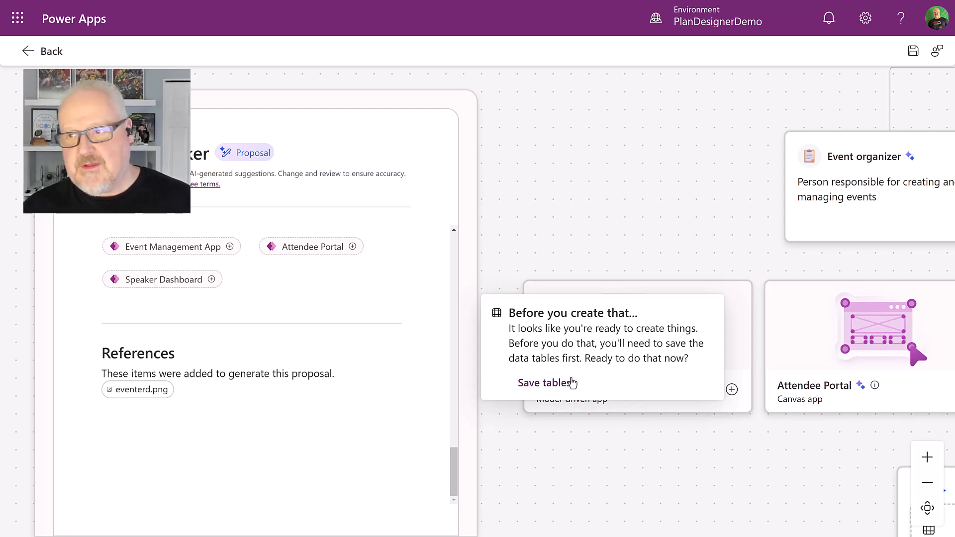
{"action": "left_click", "coordinate": [912, 52]}
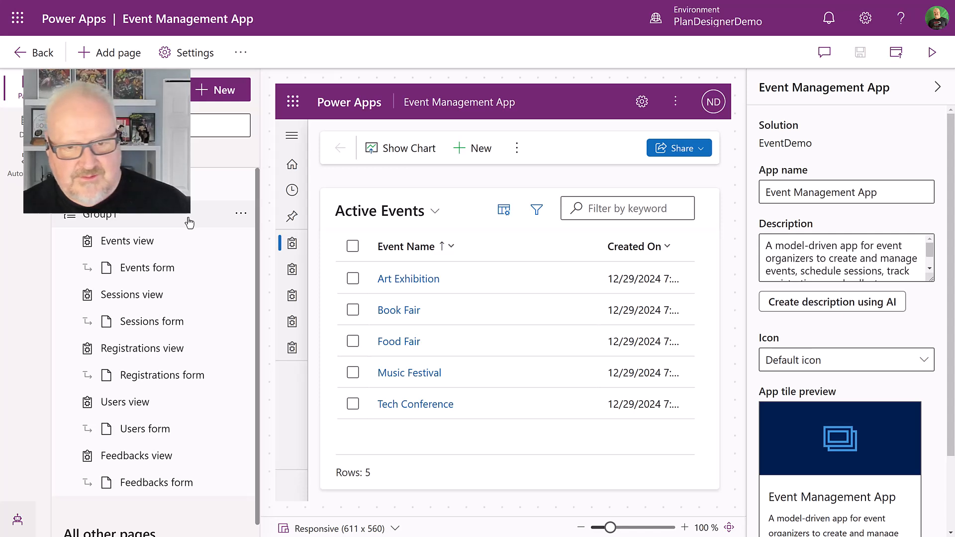
- Look through the Event Management App's pages, show the Users view and open the Events form for editing
{"action": "scroll", "coordinate": [213, 298], "scroll_direction": "down", "scroll_amount": 1}
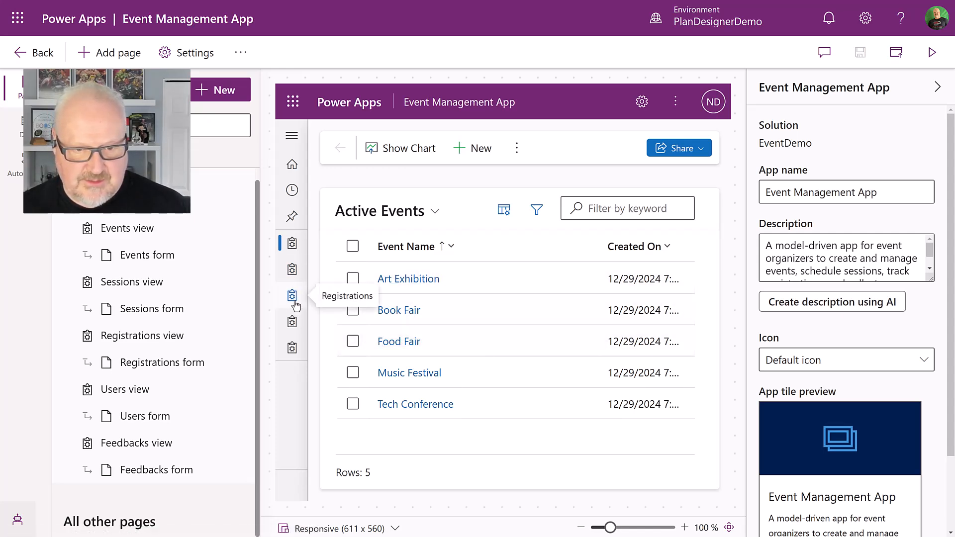
{"action": "left_click", "coordinate": [292, 321]}
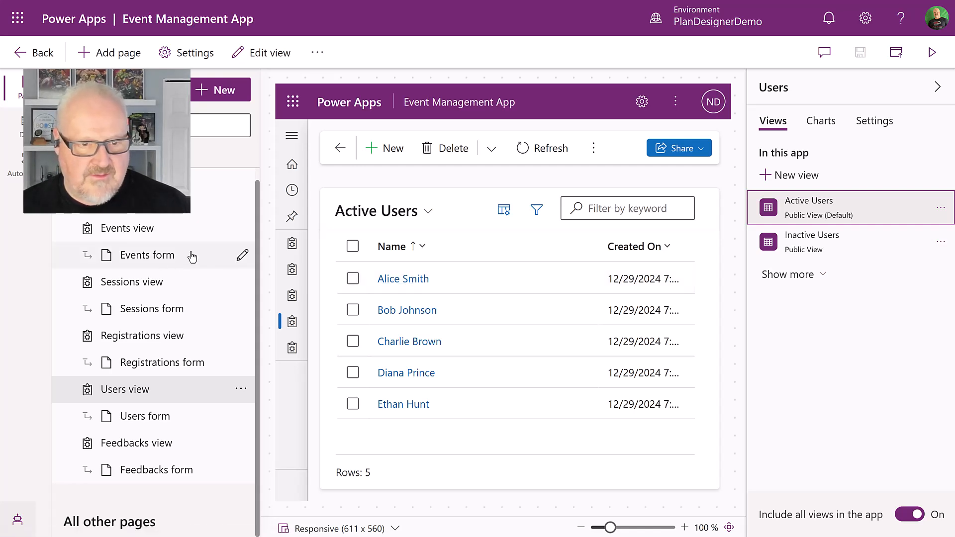
{"action": "left_click", "coordinate": [242, 256]}
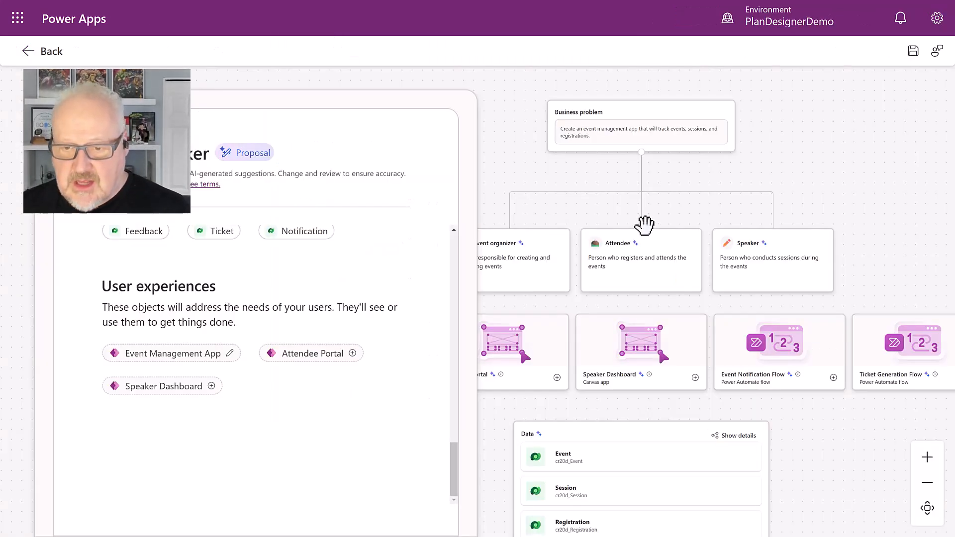
- Create the Speaker Dashboard canvas app from the plan canvas and dismiss the data source notifications
{"action": "scroll", "coordinate": [635, 253], "scroll_direction": "down", "scroll_amount": 1}
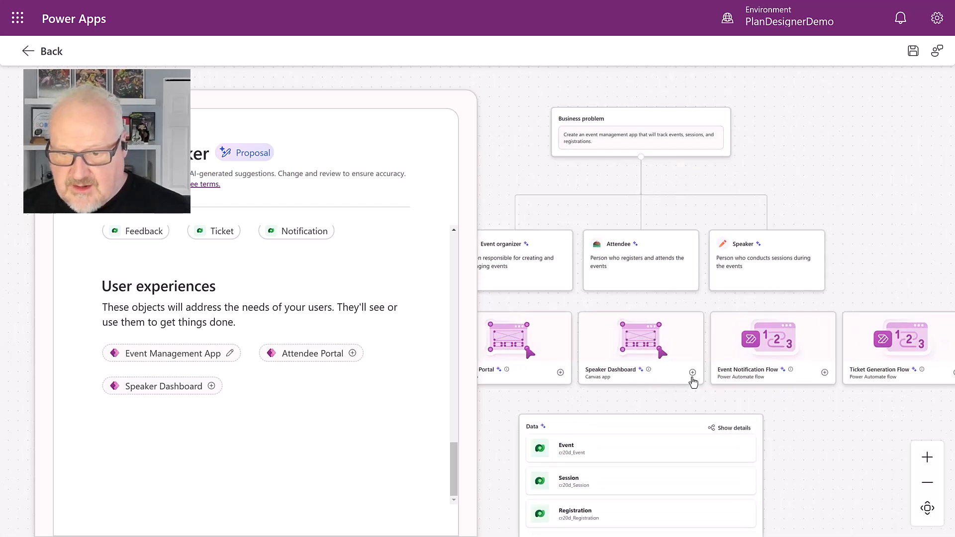
{"action": "left_click", "coordinate": [692, 377]}
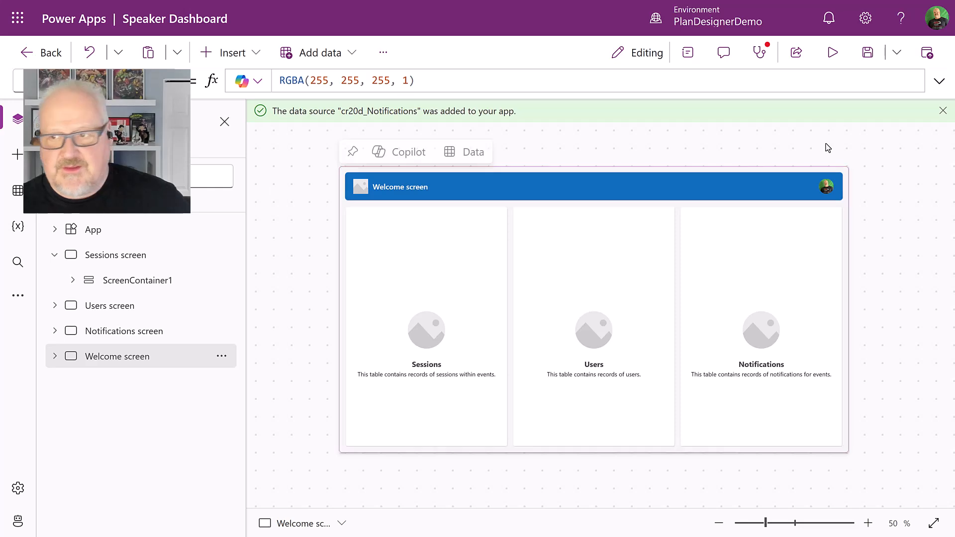
{"action": "left_click", "coordinate": [942, 111]}
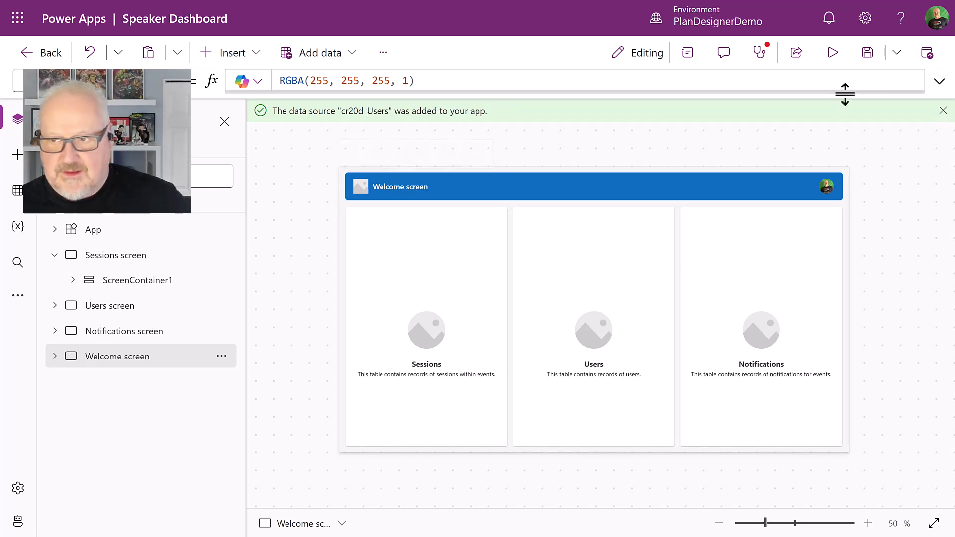
{"action": "left_click", "coordinate": [943, 111]}
{"action": "left_click", "coordinate": [943, 112]}
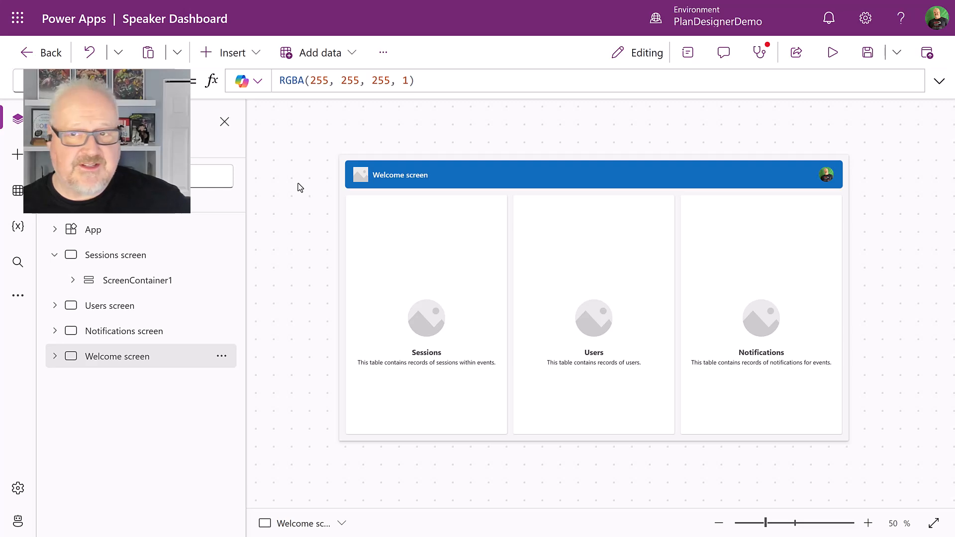
- Preview the Speaker Dashboard, look over its welcome screen and browse the Art Talk and Panel Discussion records in Sessions
{"action": "left_click", "coordinate": [831, 54]}
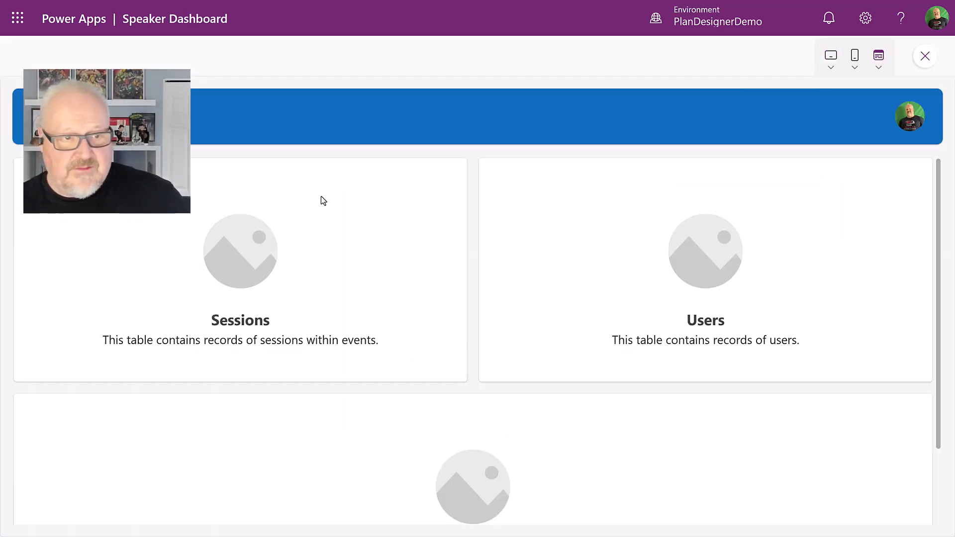
{"action": "scroll", "coordinate": [338, 275], "scroll_direction": "down", "scroll_amount": 2}
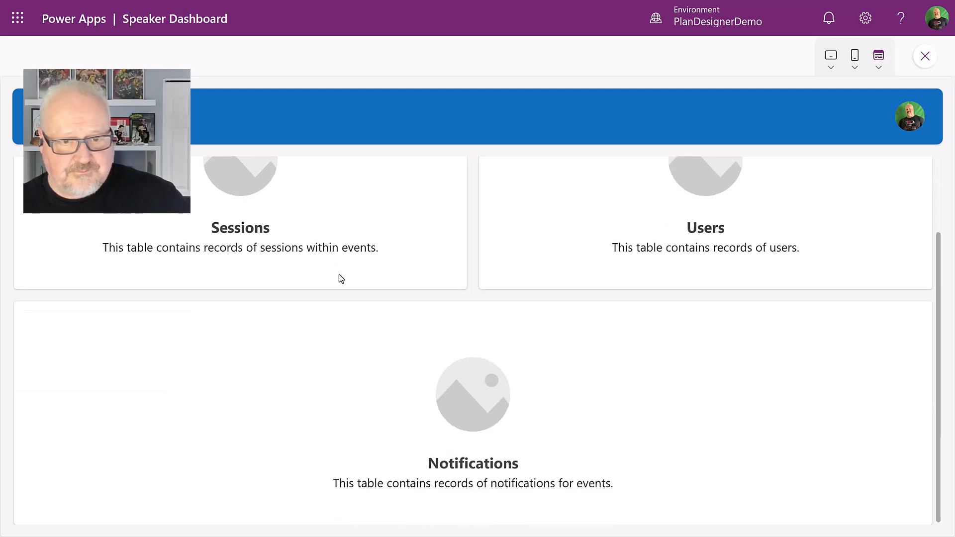
{"action": "scroll", "coordinate": [338, 275], "scroll_direction": "up", "scroll_amount": 2}
{"action": "left_click", "coordinate": [240, 289]}
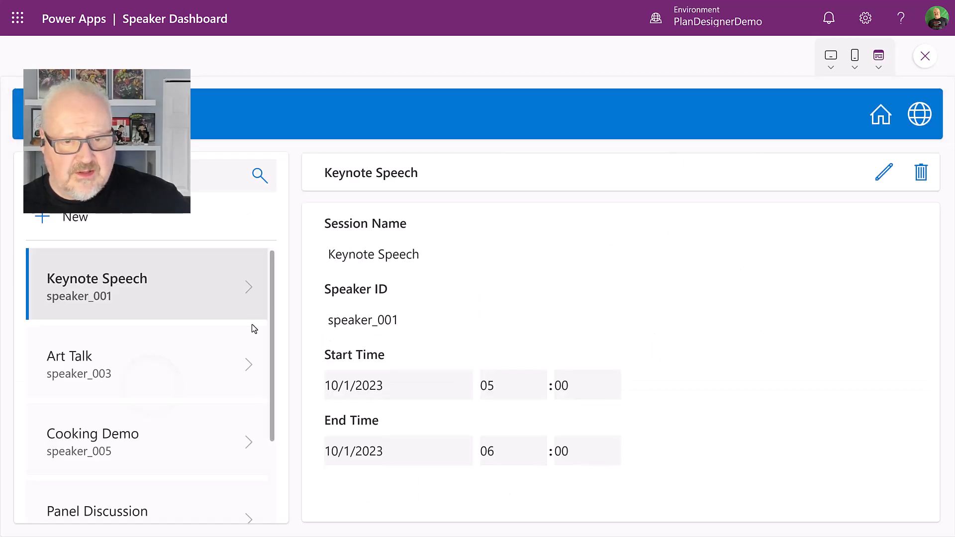
{"action": "left_click", "coordinate": [159, 368]}
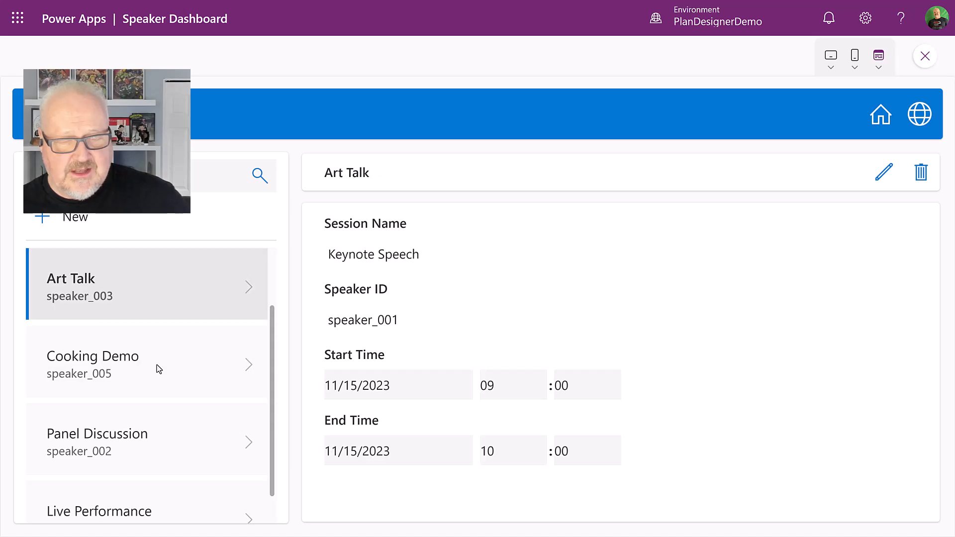
{"action": "left_click", "coordinate": [174, 409]}
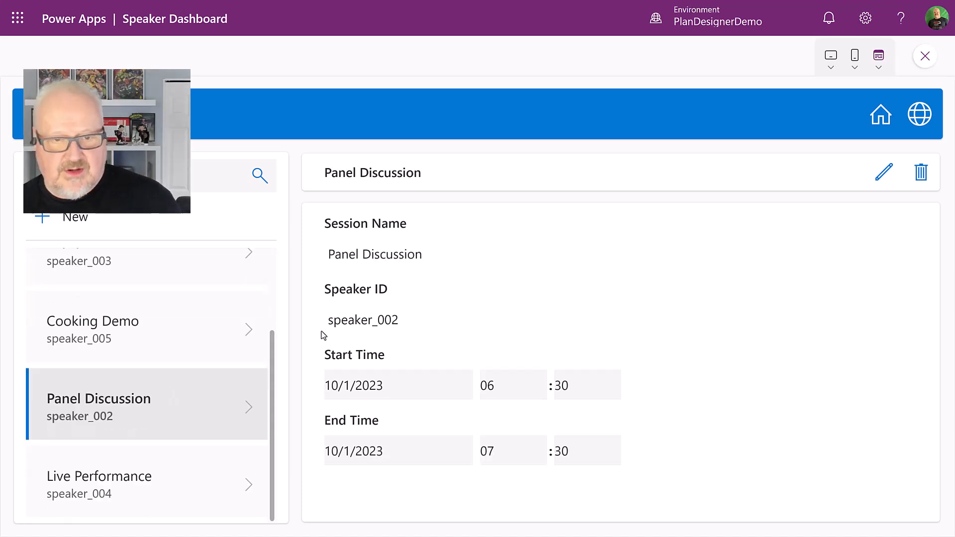
- Preview the Sessions screen at canvas size and as an Apple iPhone X, and close the preview
{"action": "left_click", "coordinate": [873, 67]}
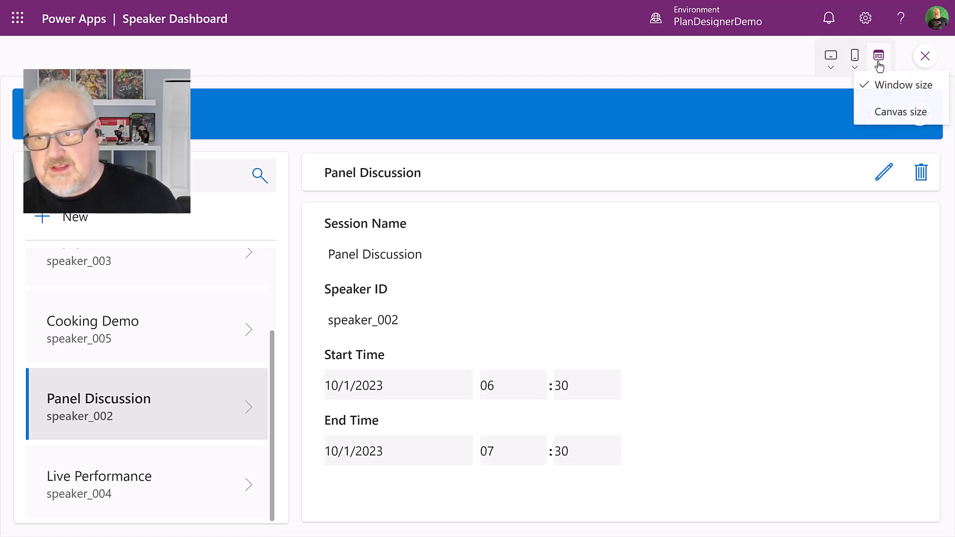
{"action": "left_click", "coordinate": [903, 112]}
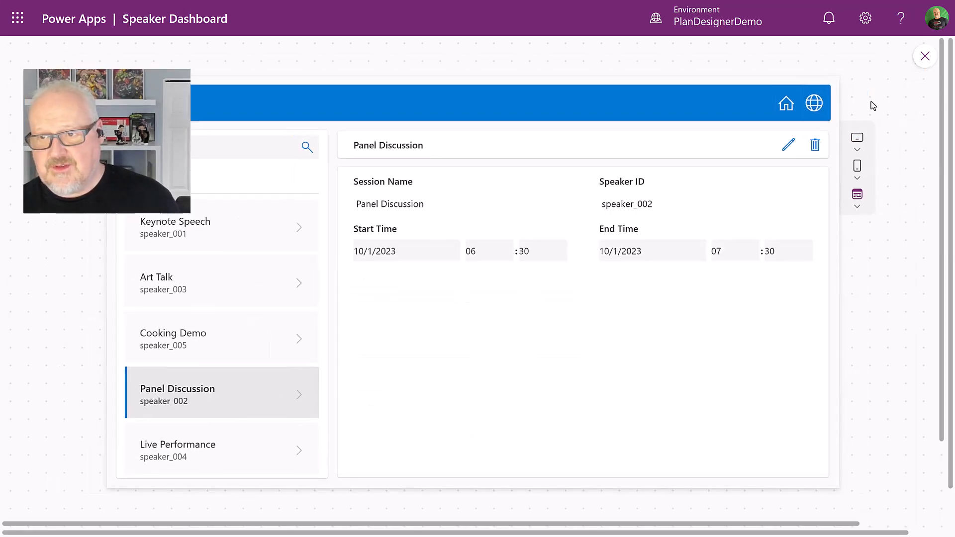
{"action": "left_click", "coordinate": [857, 165]}
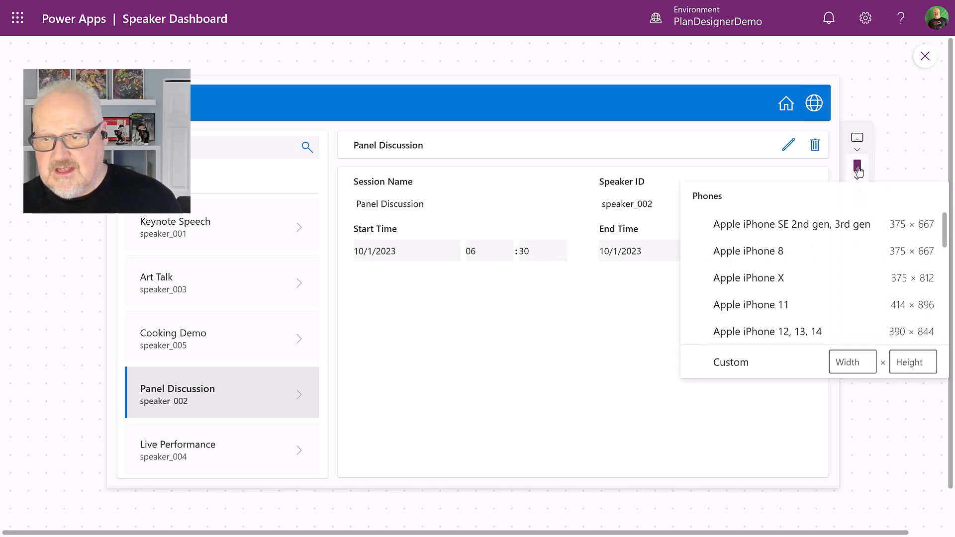
{"action": "left_click", "coordinate": [806, 282]}
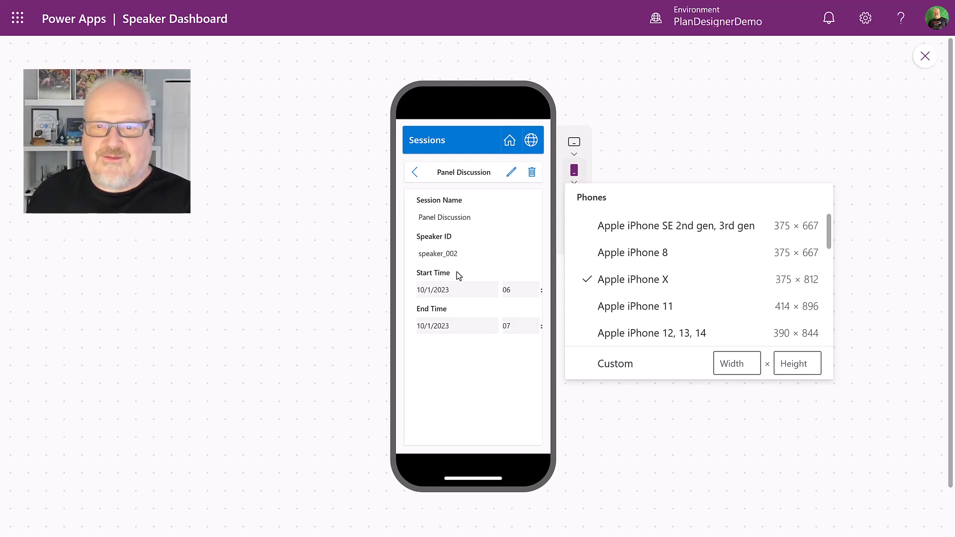
{"action": "key", "text": "Escape"}
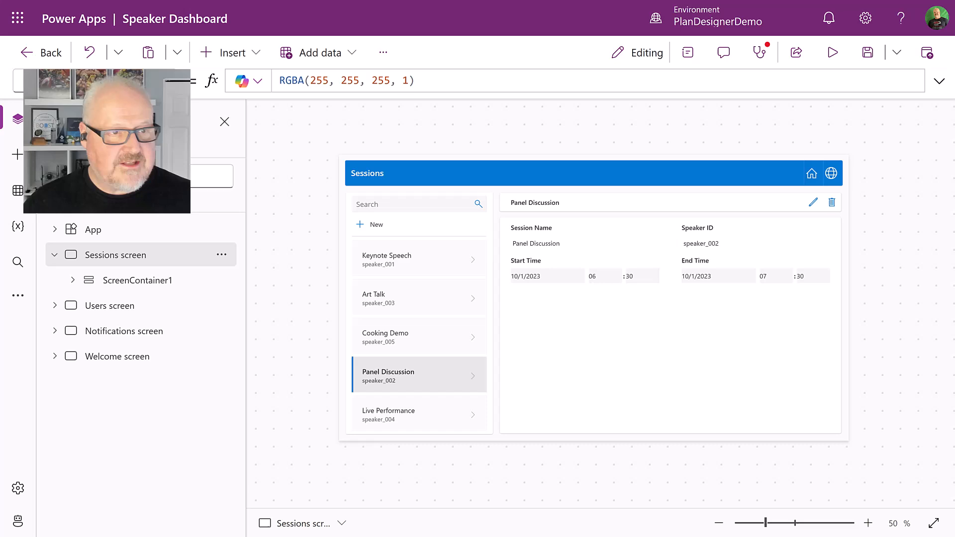
- Leave the Speaker Dashboard with its changes saved, and reopen the Event Tracker plan for editing
{"action": "left_click", "coordinate": [44, 58]}
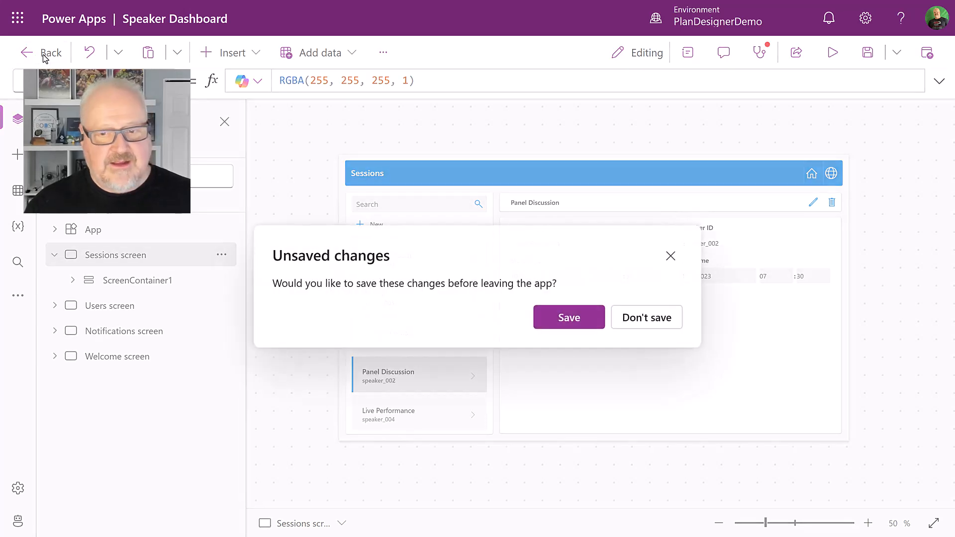
{"action": "left_click", "coordinate": [569, 321]}
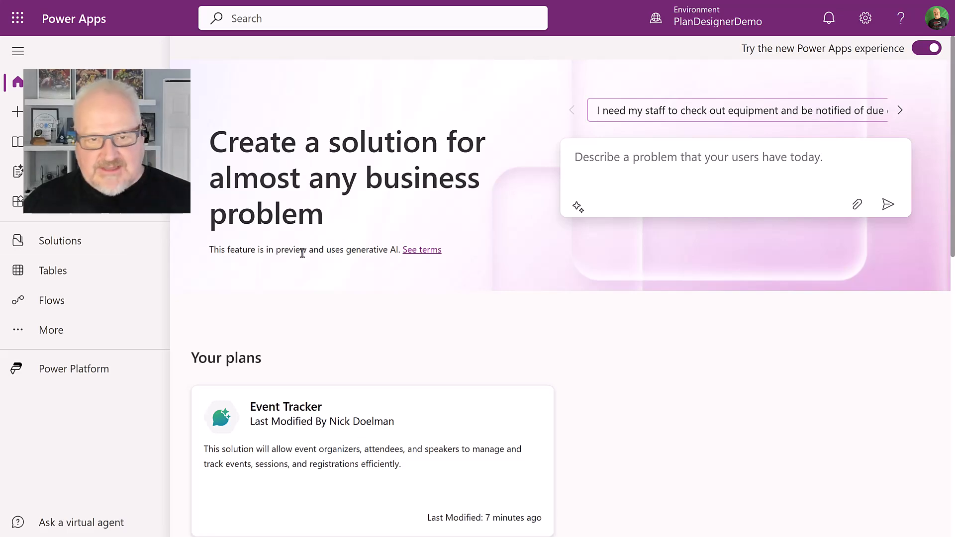
{"action": "scroll", "coordinate": [432, 259], "scroll_direction": "down", "scroll_amount": 3}
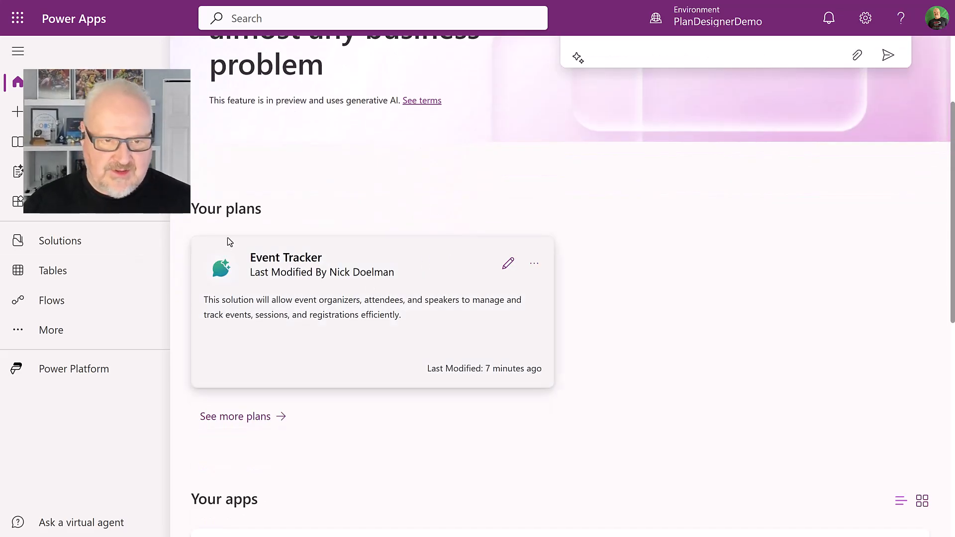
{"action": "left_click", "coordinate": [510, 267]}
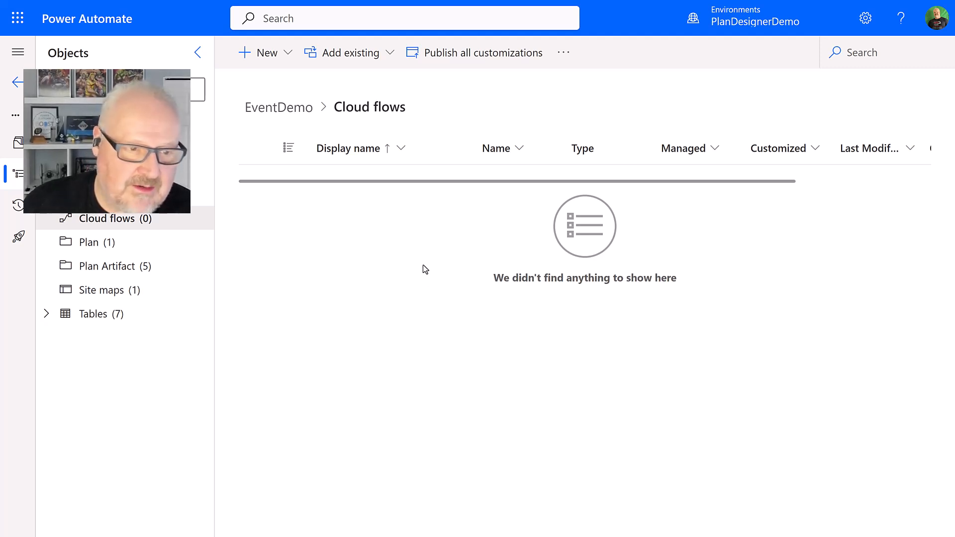
- Examine the Plan and Plan Artifact objects stored in the EventDemo solution
{"action": "left_click", "coordinate": [122, 245]}
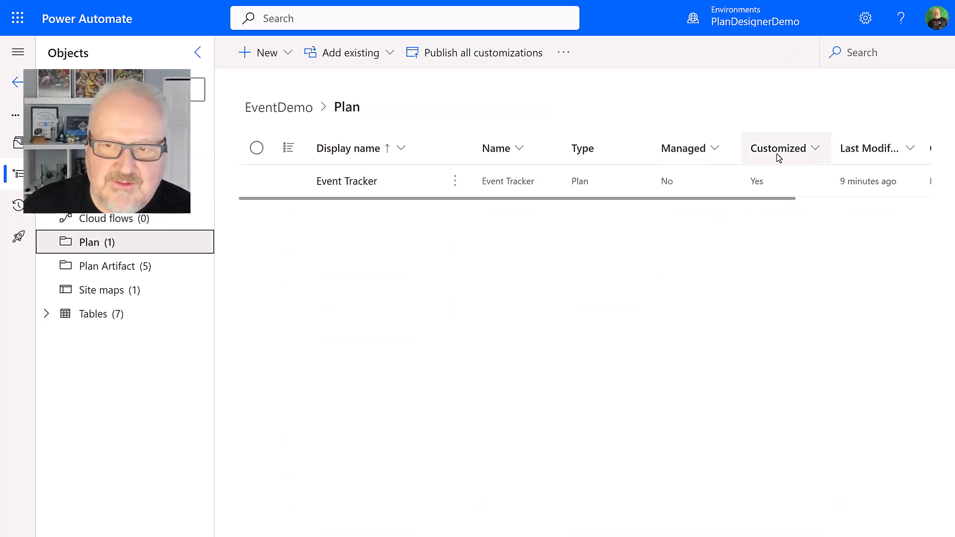
{"action": "left_click", "coordinate": [113, 276]}
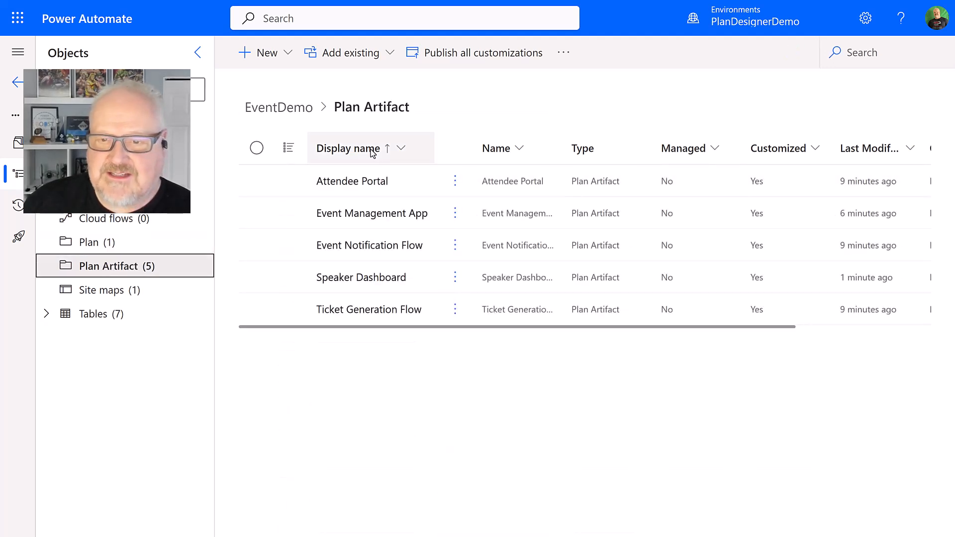